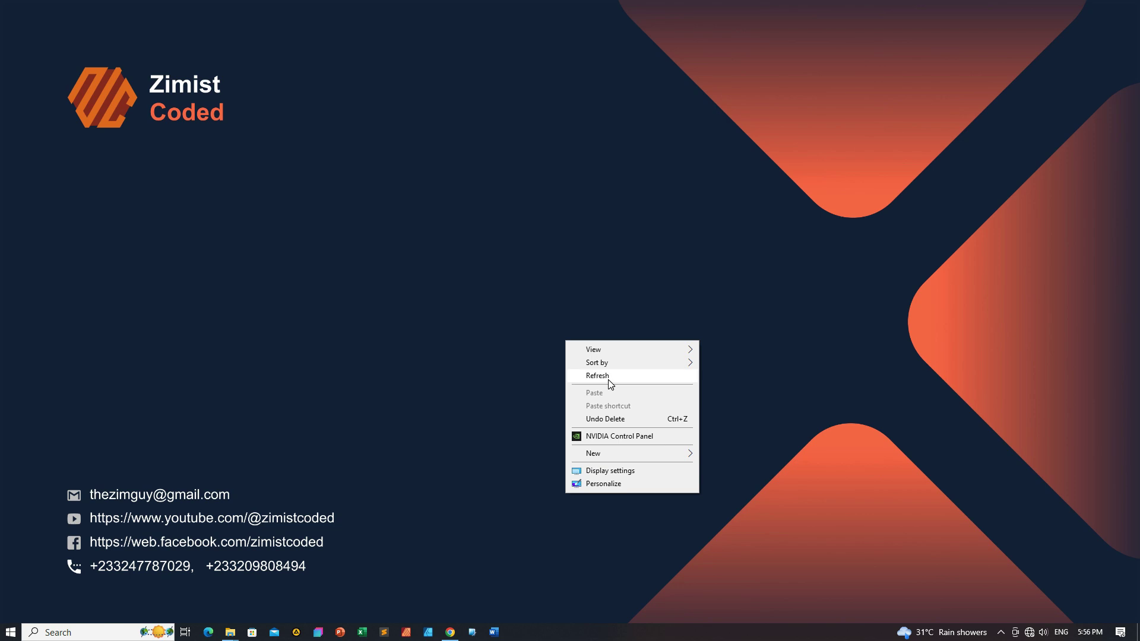
Refresh the Windows desktop from its right-click menu
{"action": "left_click", "coordinate": [682, 379]}
{"action": "right_click", "coordinate": [530, 382]}
{"action": "left_click", "coordinate": [558, 410]}
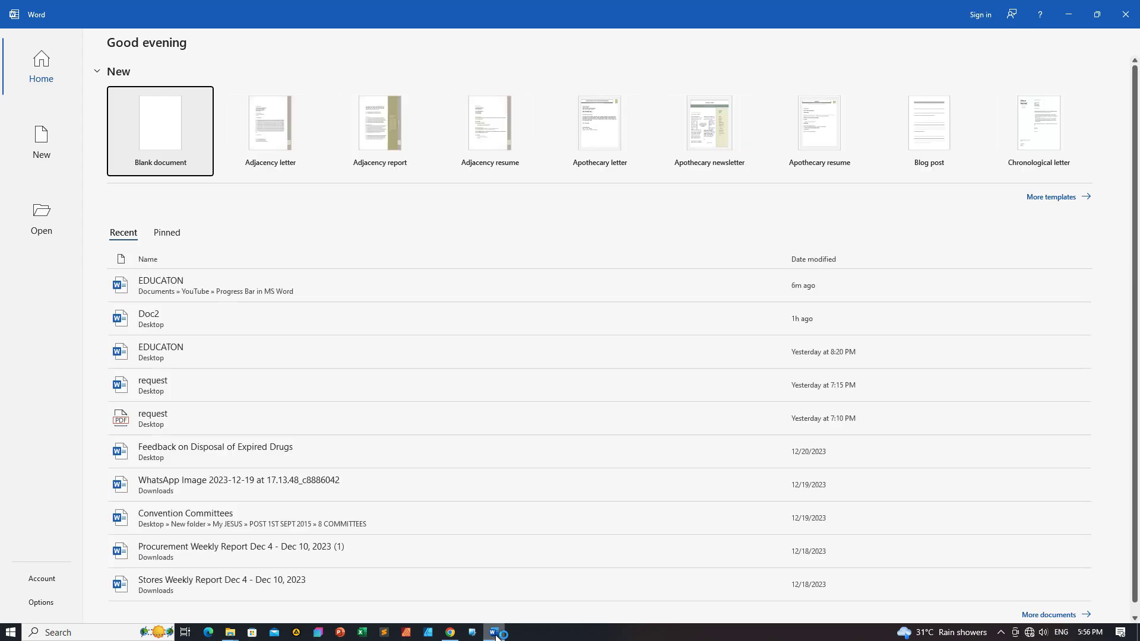
Reopen the recent EDUCATON résumé and add blank lines at the start of page 2
{"action": "left_click", "coordinate": [186, 286]}
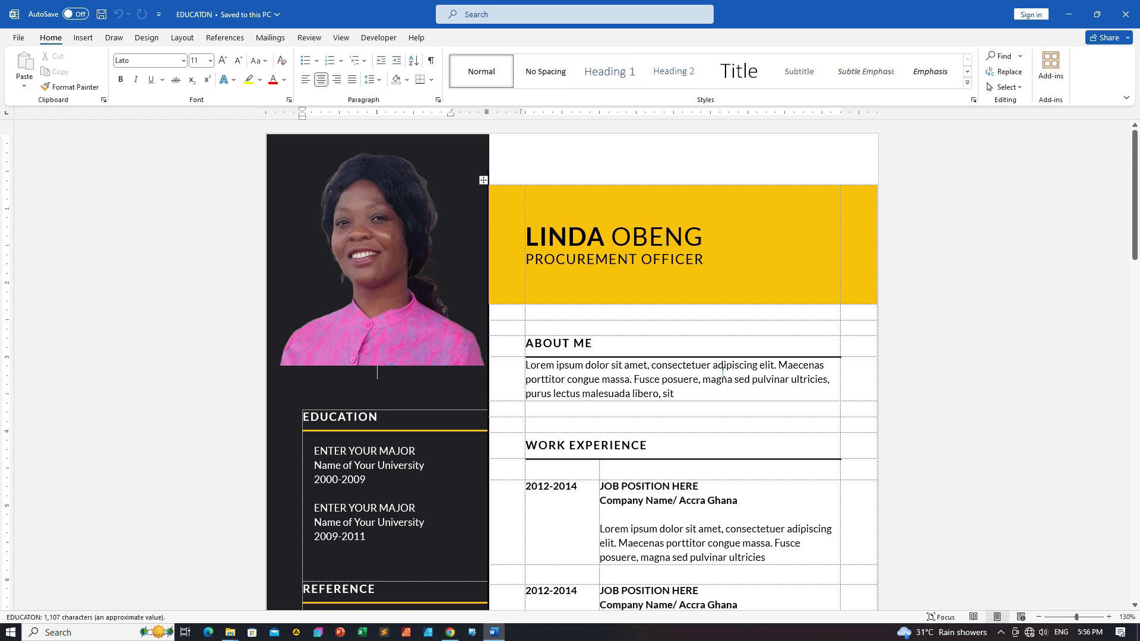
{"action": "scroll", "coordinate": [723, 371], "scroll_direction": "down", "scroll_amount": 15}
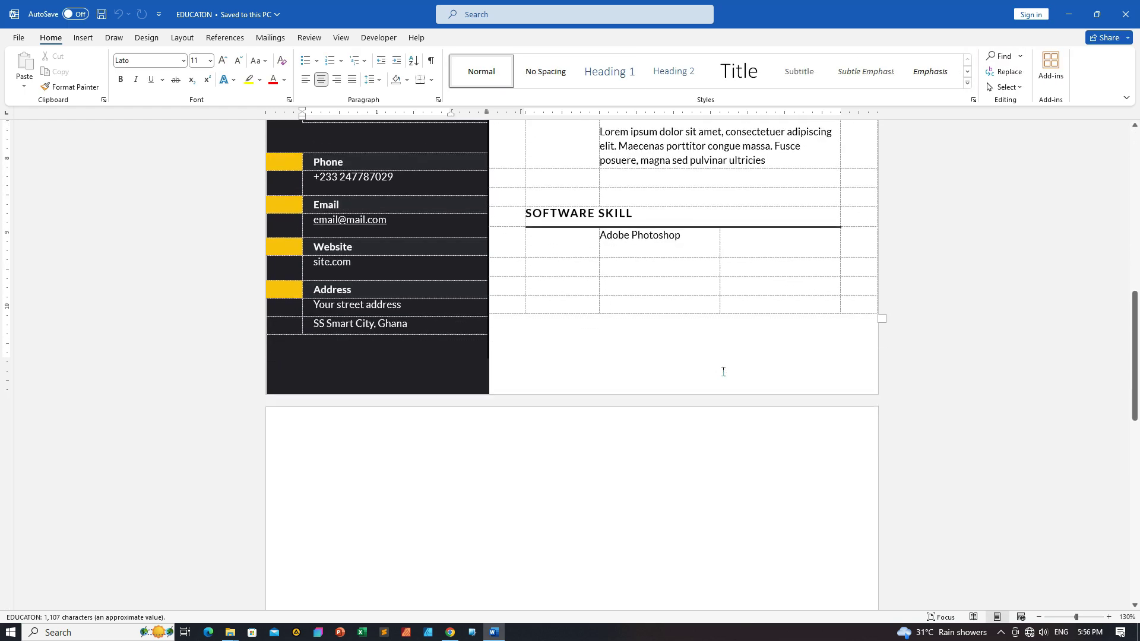
{"action": "scroll", "coordinate": [723, 372], "scroll_direction": "down", "scroll_amount": 5}
{"action": "left_click", "coordinate": [630, 390]}
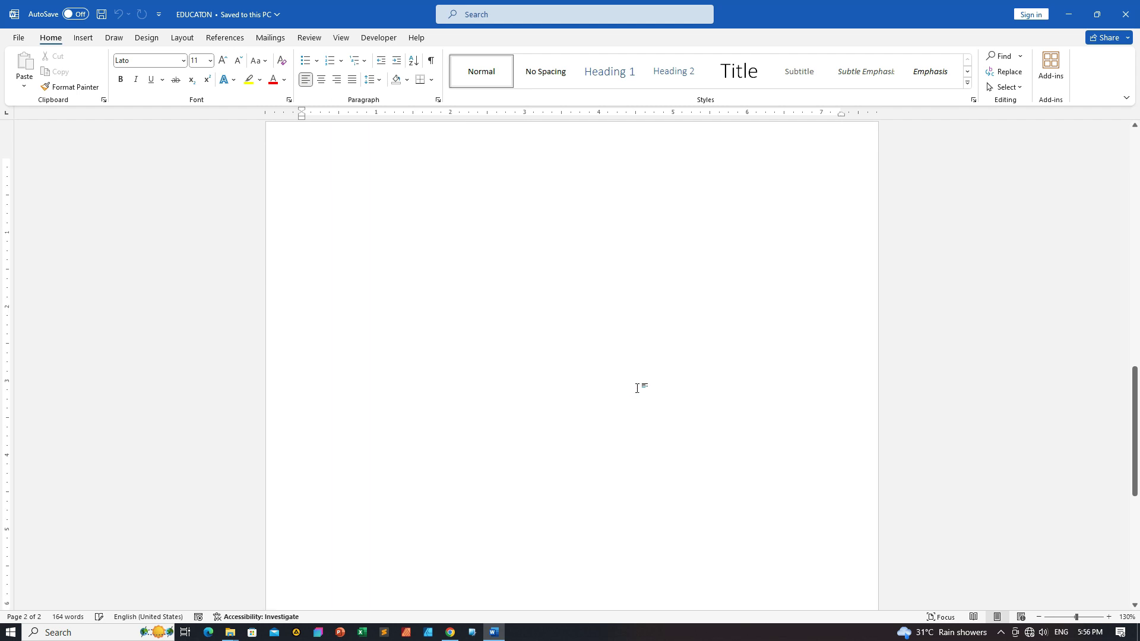
{"action": "key", "text": "Return"}
{"action": "key", "text": "Return"}
{"action": "key", "text": "Return"}
{"action": "key", "text": "Return"}
{"action": "key", "text": "Return"}
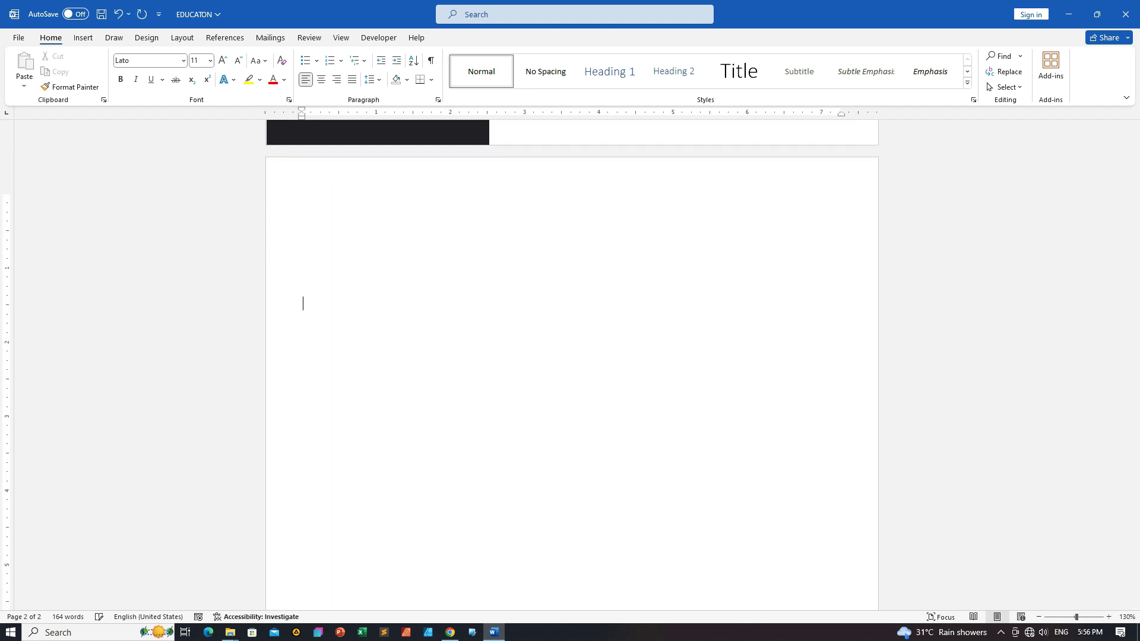
{"action": "scroll", "coordinate": [642, 386], "scroll_direction": "down", "scroll_amount": 1}
{"action": "scroll", "coordinate": [441, 307], "scroll_direction": "up", "scroll_amount": 1}
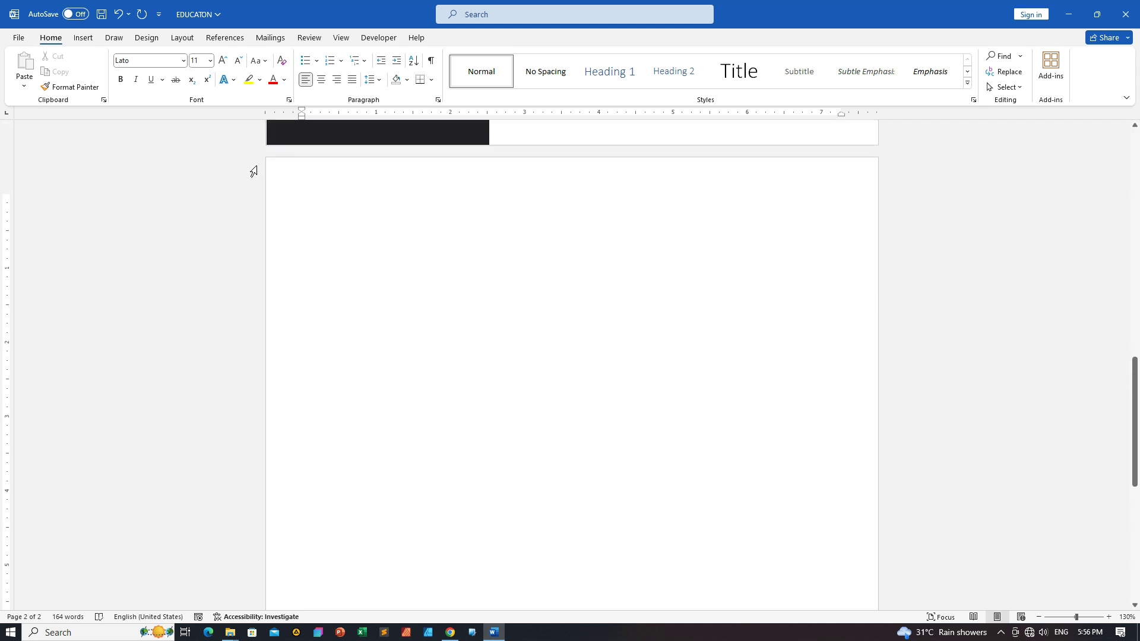
Draw a wide square-cornered rectangle about 5.67" by 0.75" near the top of page 2
{"action": "left_click", "coordinate": [96, 38]}
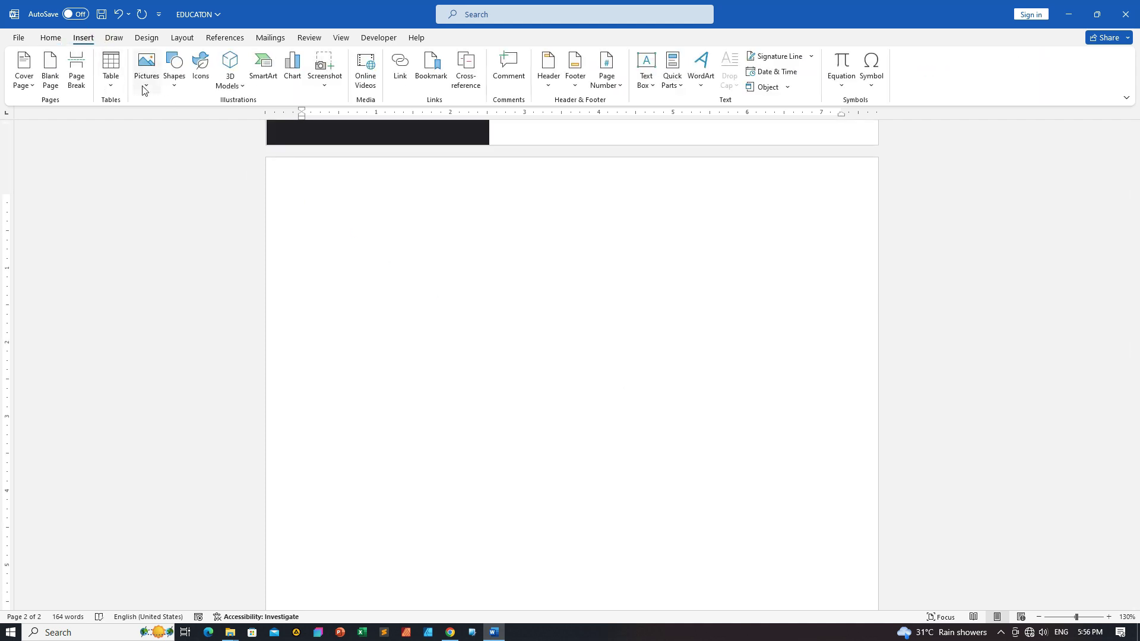
{"action": "left_click", "coordinate": [176, 91]}
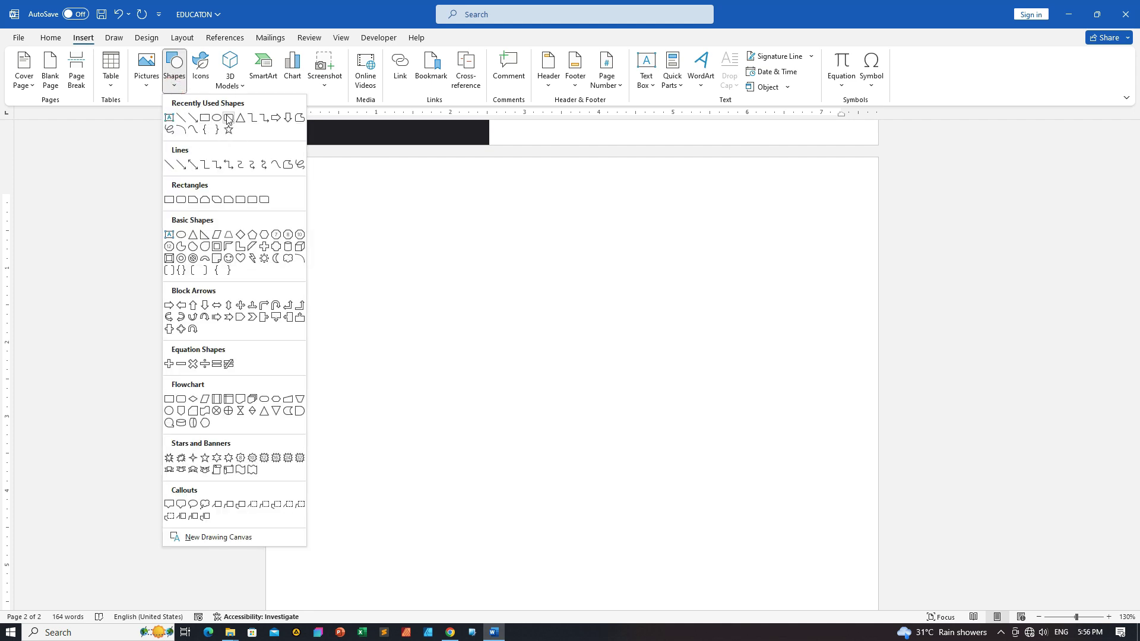
{"action": "left_click", "coordinate": [228, 118]}
{"action": "left_click_drag", "start_coordinate": [305, 303], "coordinate": [727, 357]}
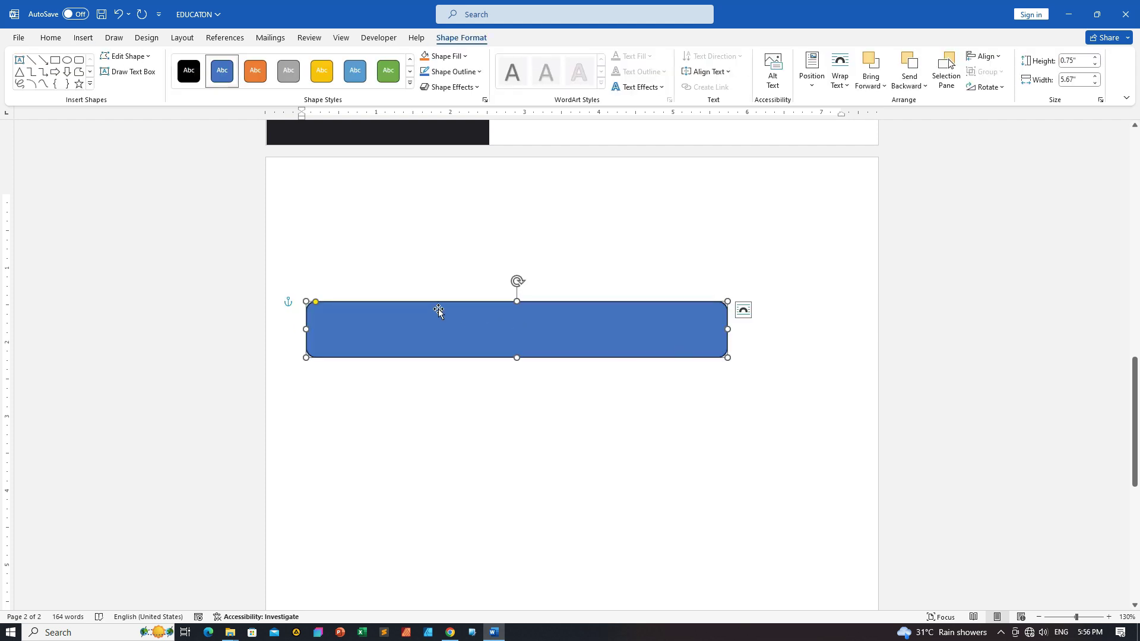
{"action": "left_click_drag", "start_coordinate": [317, 305], "coordinate": [289, 315]}
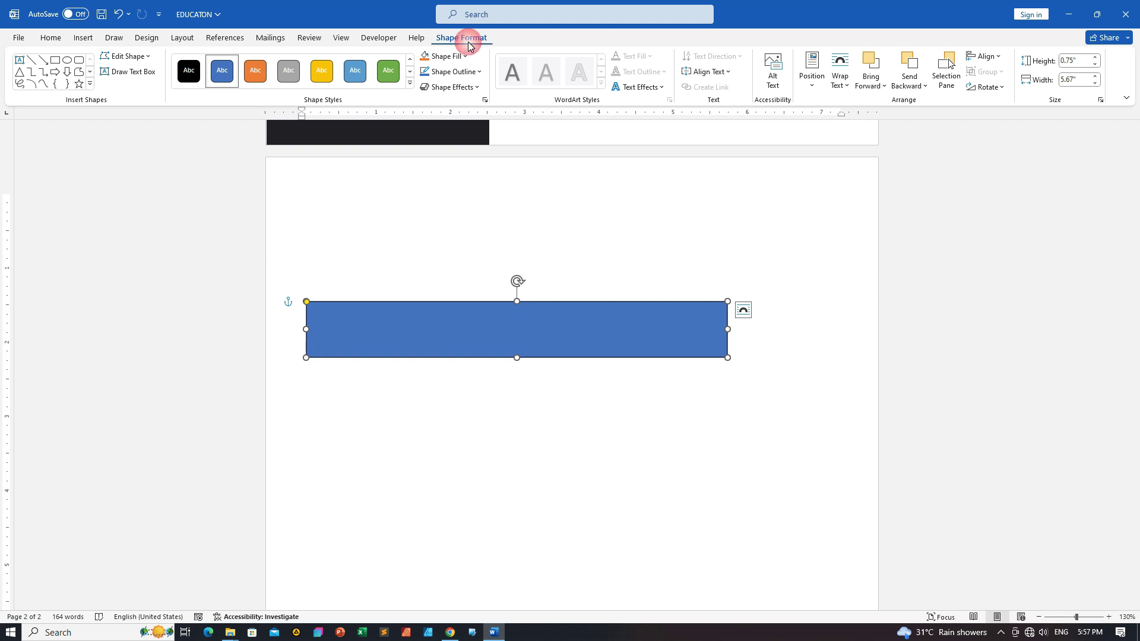
In the Format Shape pane, give the rectangle a solid yellow outline
{"action": "left_click", "coordinate": [485, 101]}
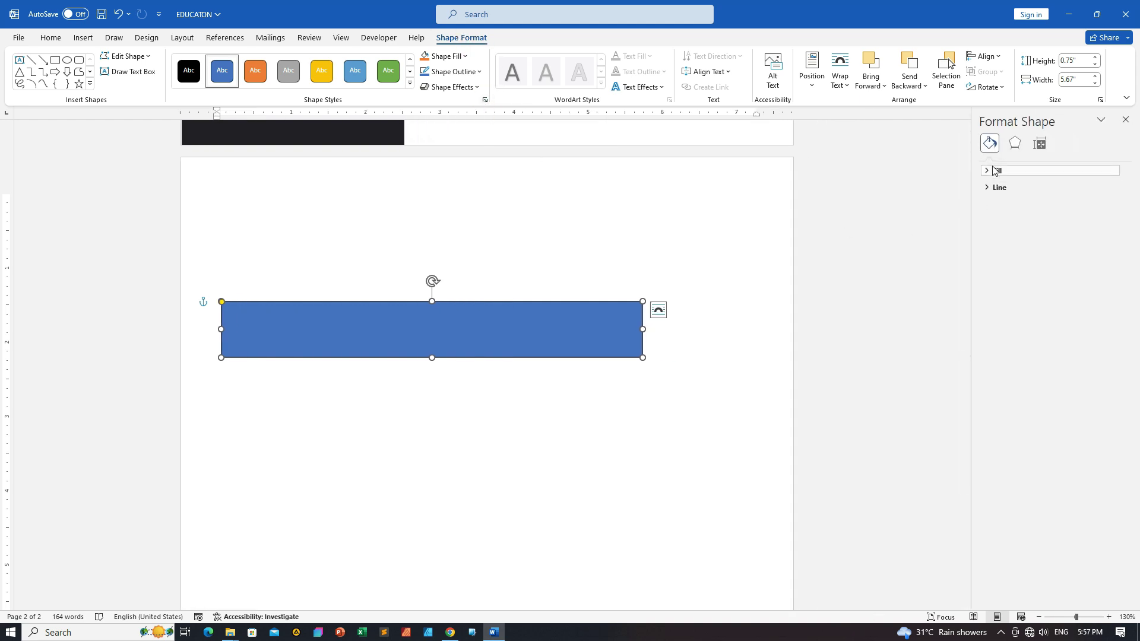
{"action": "left_click", "coordinate": [1126, 119]}
{"action": "right_click", "coordinate": [515, 329]}
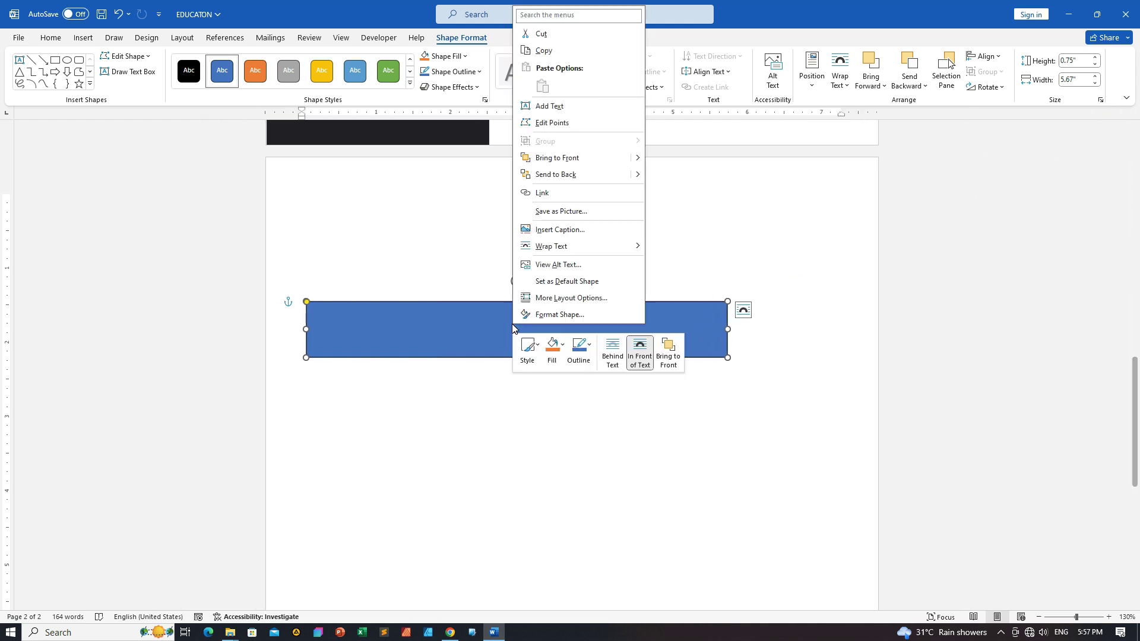
{"action": "left_click", "coordinate": [559, 315]}
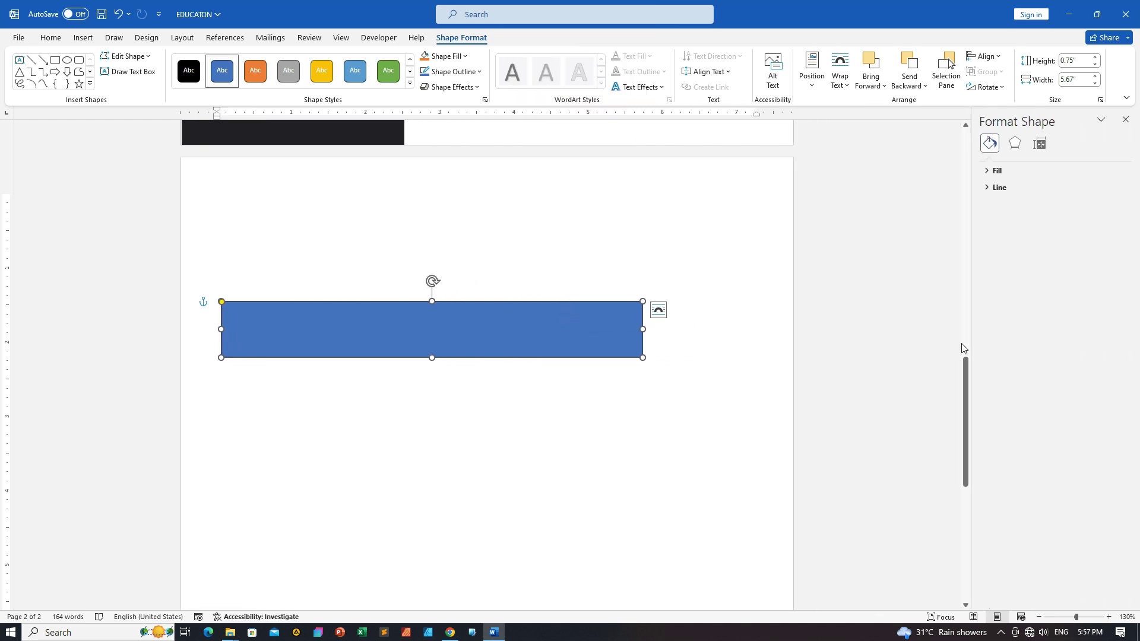
{"action": "left_click_drag", "start_coordinate": [971, 334], "coordinate": [918, 334]}
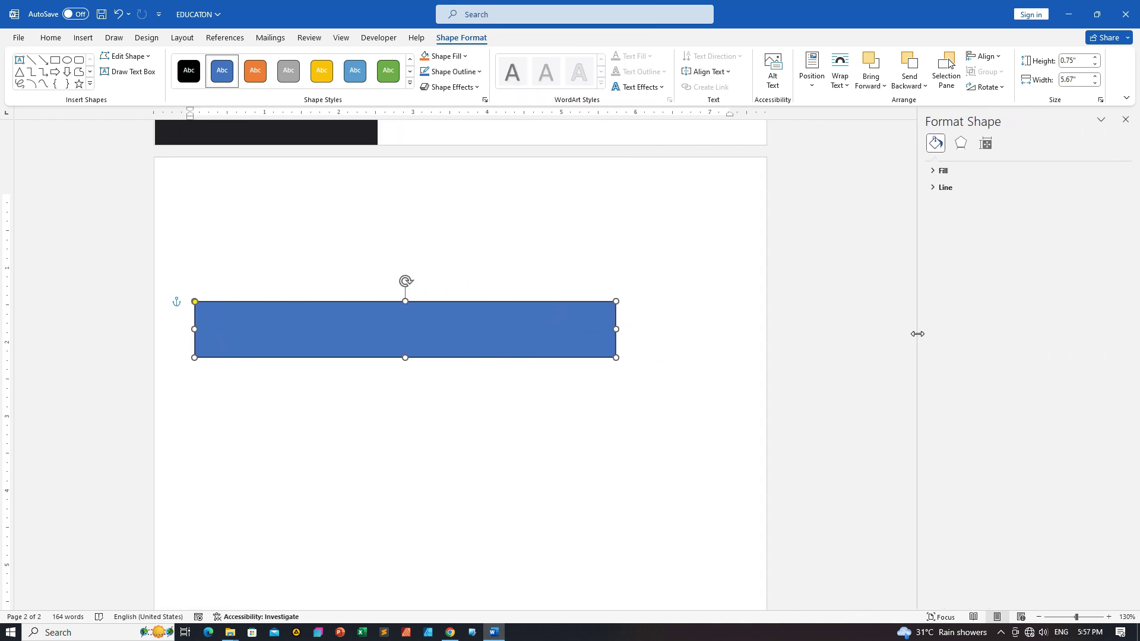
{"action": "left_click", "coordinate": [935, 187]}
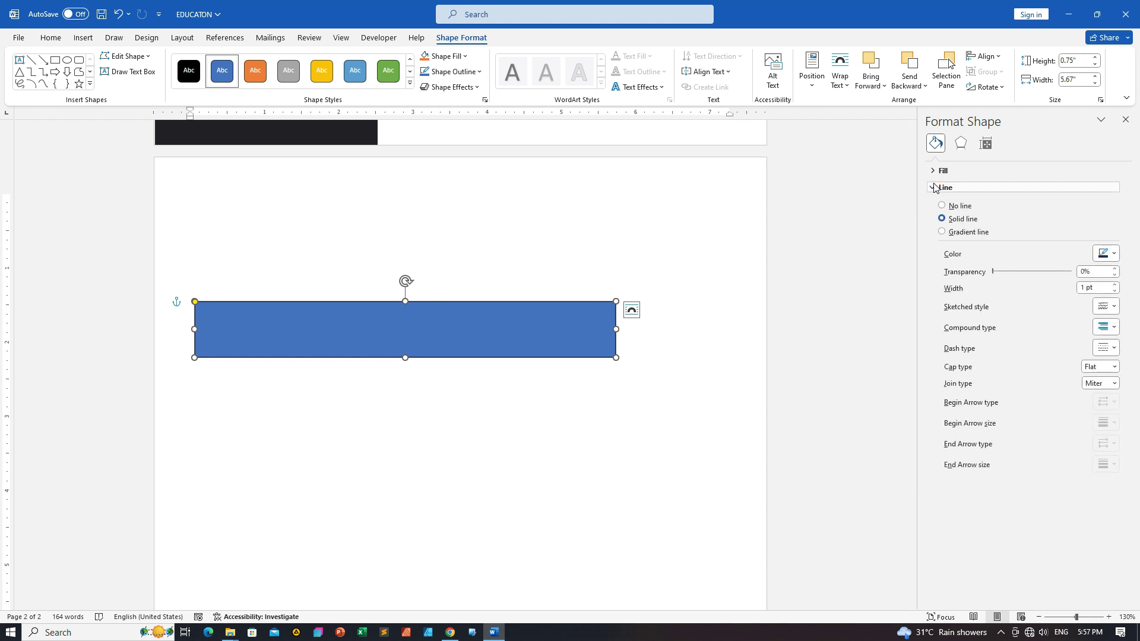
{"action": "left_click", "coordinate": [942, 221]}
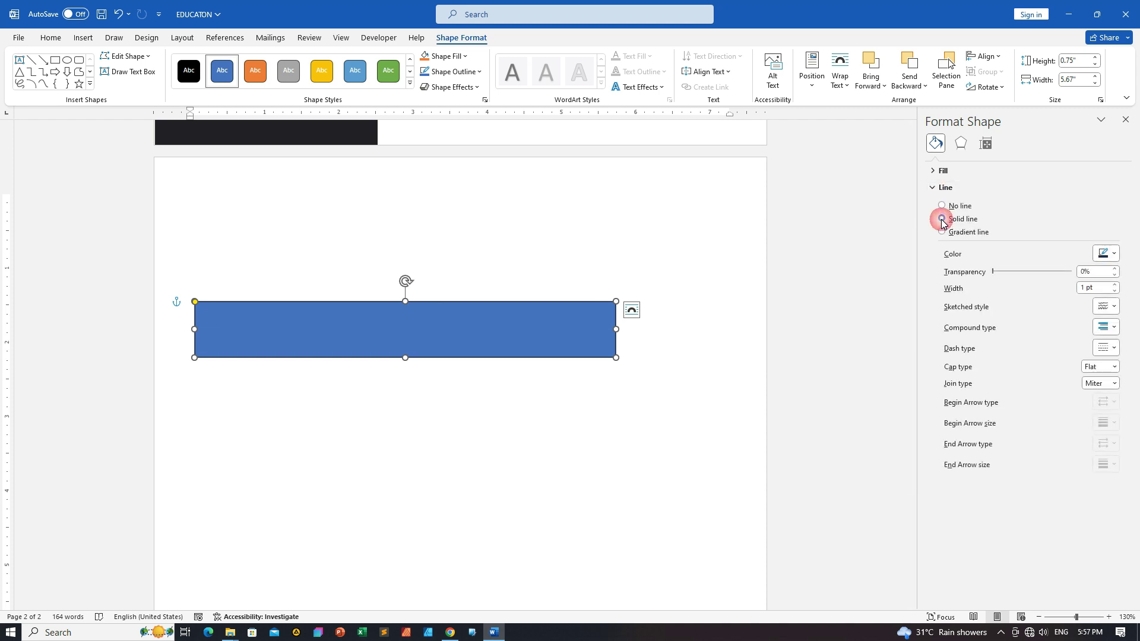
{"action": "left_click", "coordinate": [1116, 255]}
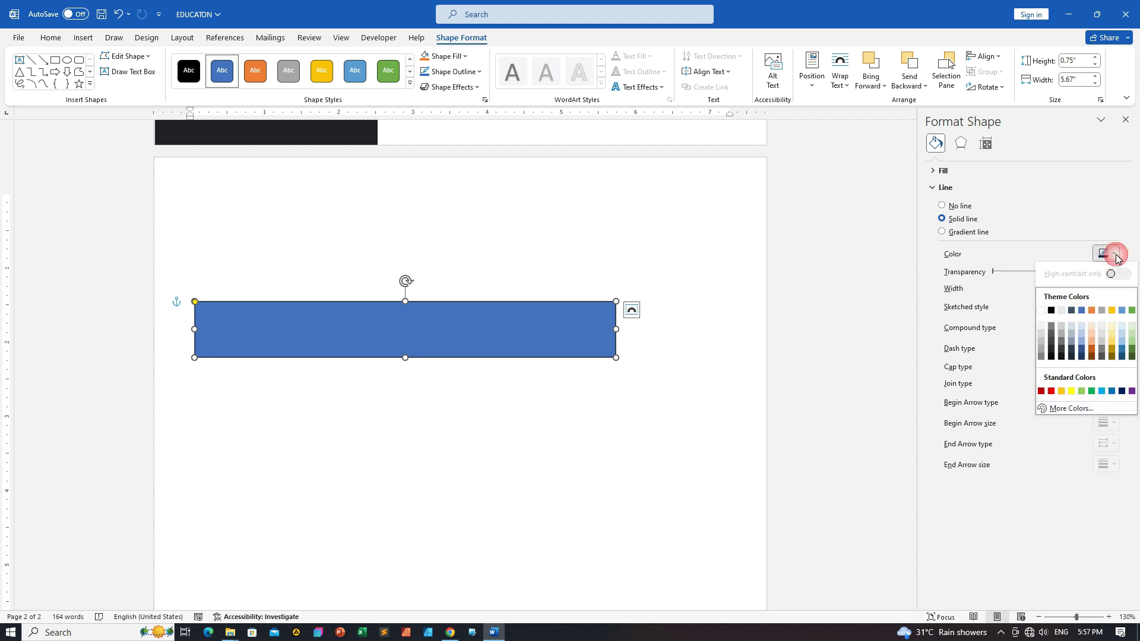
{"action": "left_click", "coordinate": [1060, 391]}
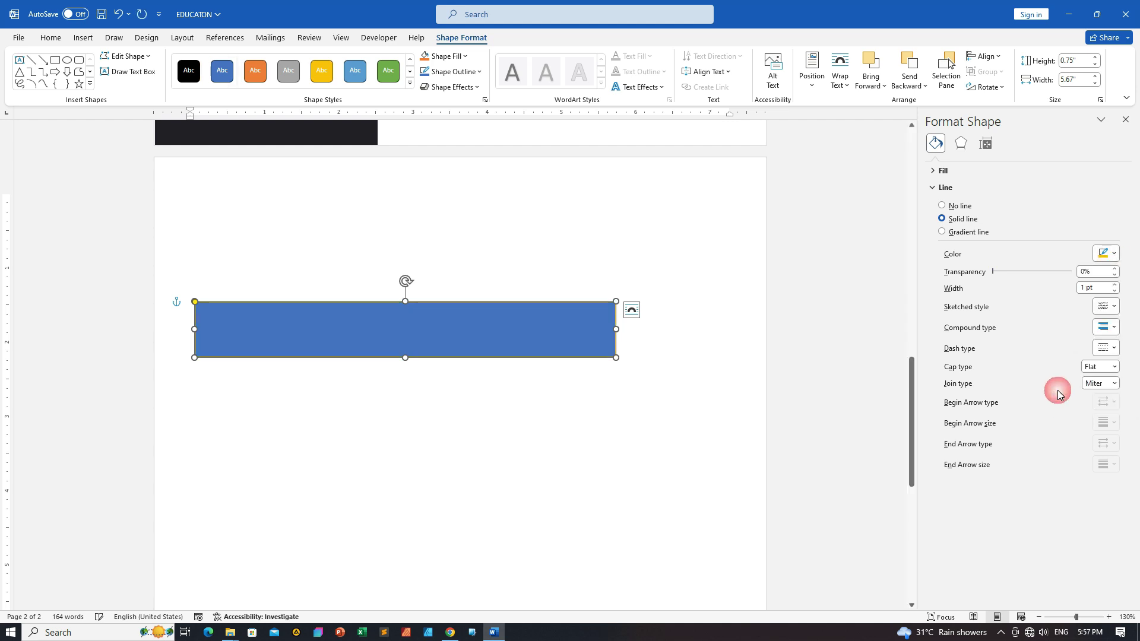
{"action": "left_click", "coordinate": [605, 379]}
{"action": "left_click", "coordinate": [504, 317]}
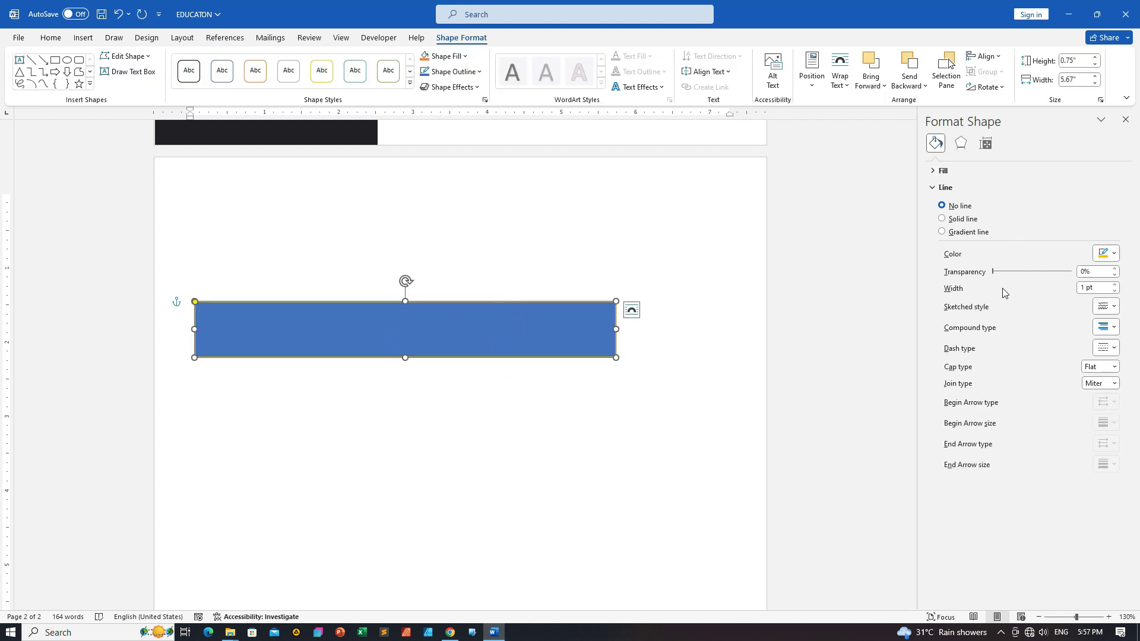
Set the rectangle's outline width to 1 pt
{"action": "left_click", "coordinate": [1116, 286]}
{"action": "left_click", "coordinate": [1116, 286]}
{"action": "left_click", "coordinate": [1116, 286]}
{"action": "left_click", "coordinate": [1116, 286]}
{"action": "left_click", "coordinate": [1116, 286]}
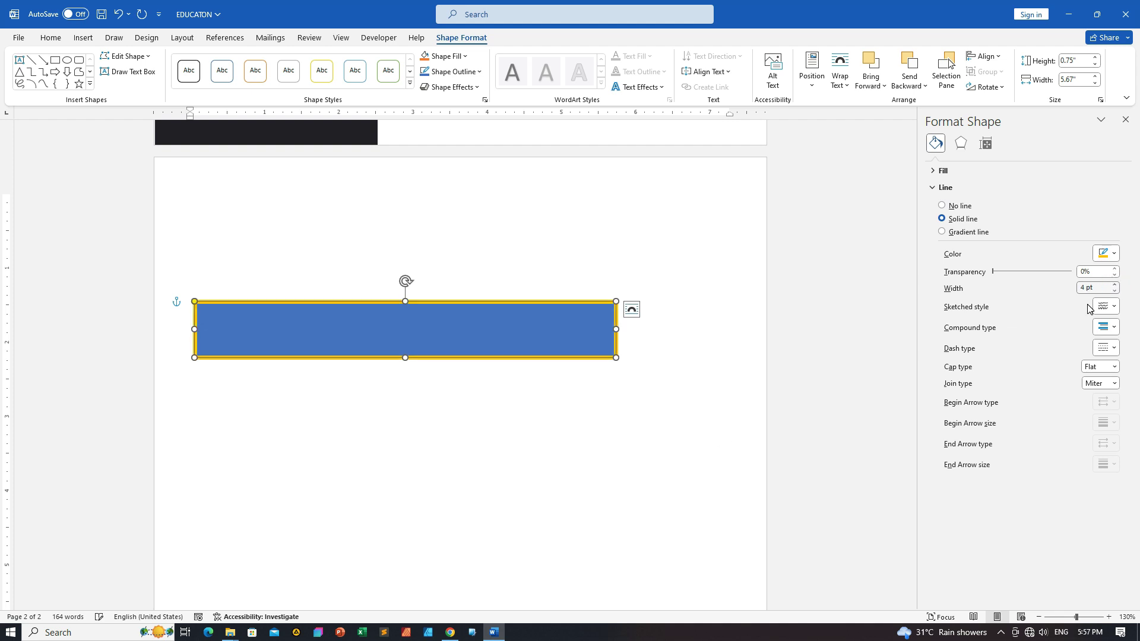
{"action": "left_click", "coordinate": [403, 335]}
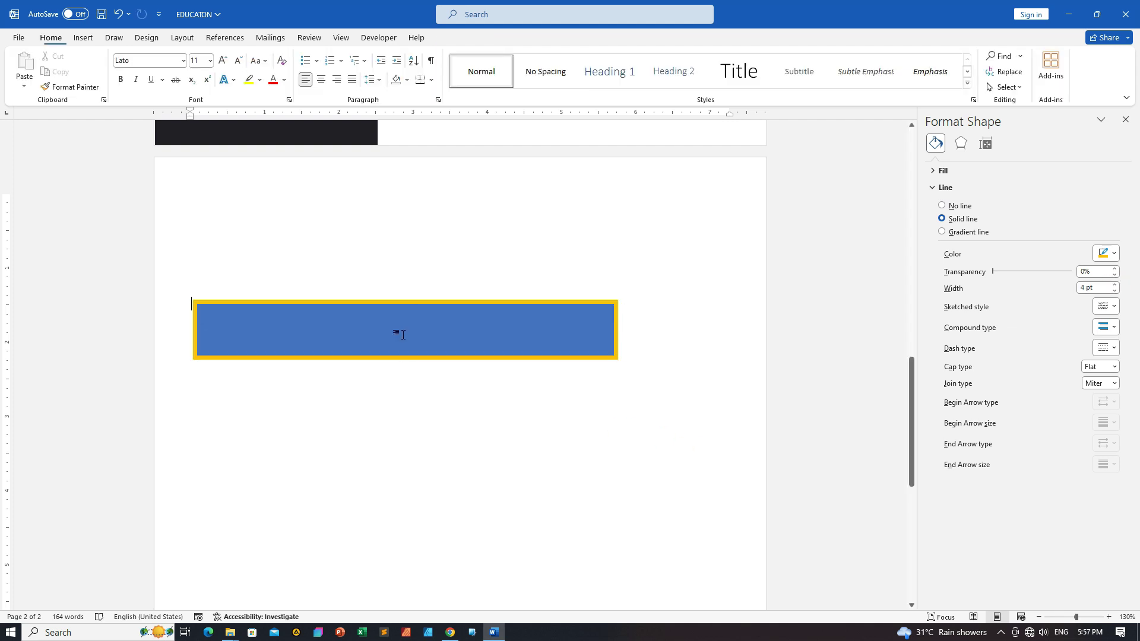
{"action": "left_click", "coordinate": [475, 325]}
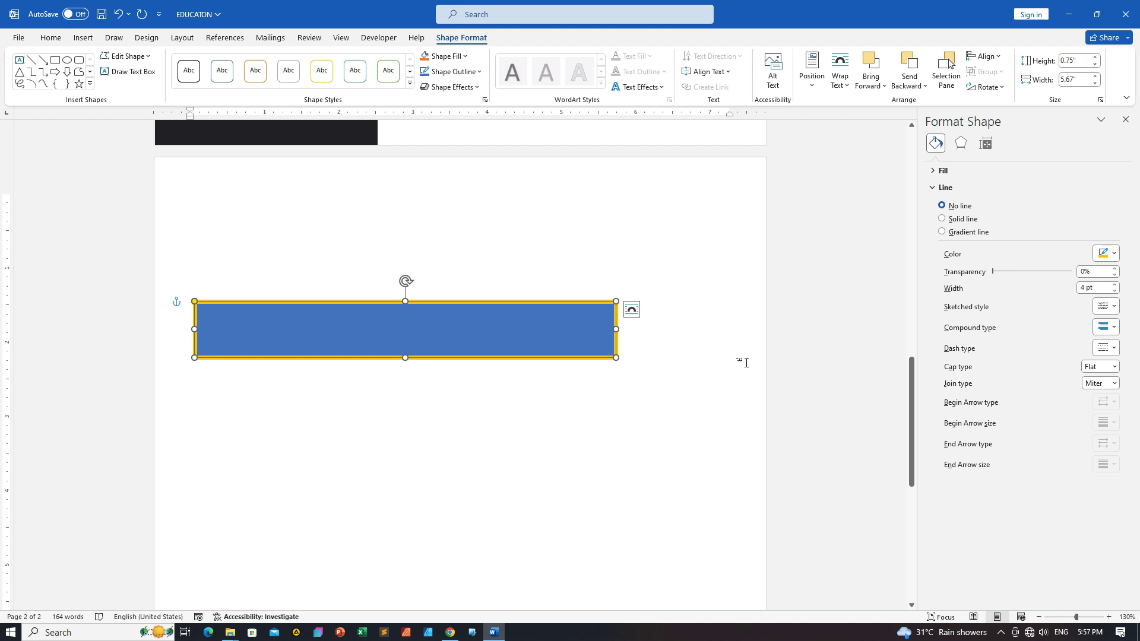
{"action": "left_click", "coordinate": [1116, 292]}
{"action": "left_click", "coordinate": [1115, 292]}
{"action": "left_click", "coordinate": [1116, 291]}
{"action": "left_click", "coordinate": [1115, 292]}
{"action": "left_click", "coordinate": [1116, 292]}
{"action": "left_click", "coordinate": [1116, 291]}
{"action": "left_click", "coordinate": [1115, 292]}
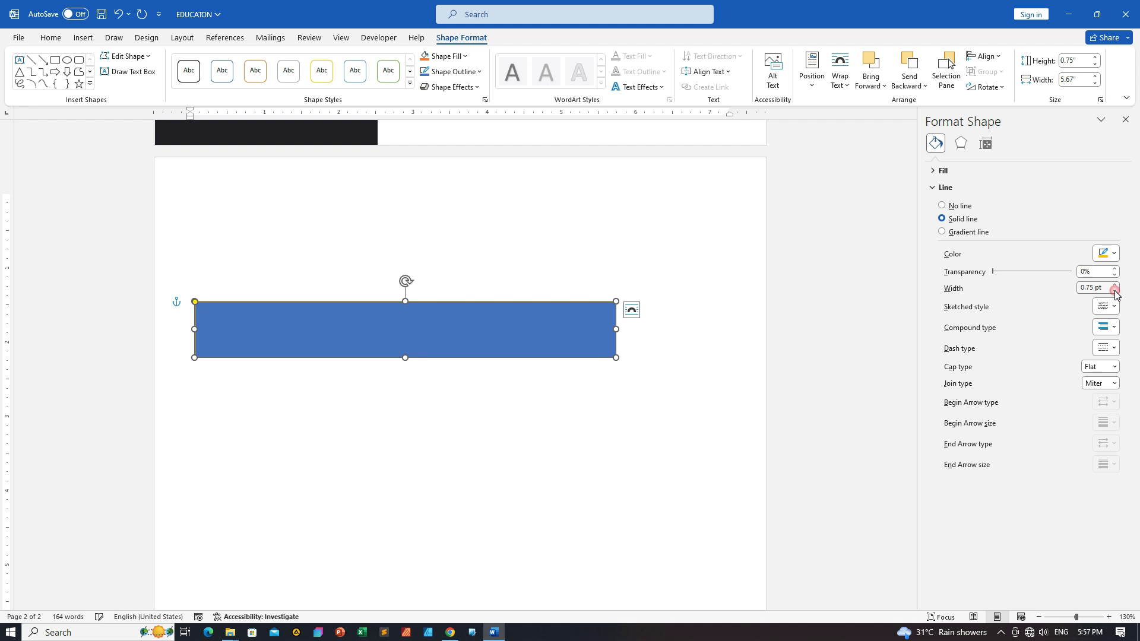
{"action": "left_click", "coordinate": [1116, 284]}
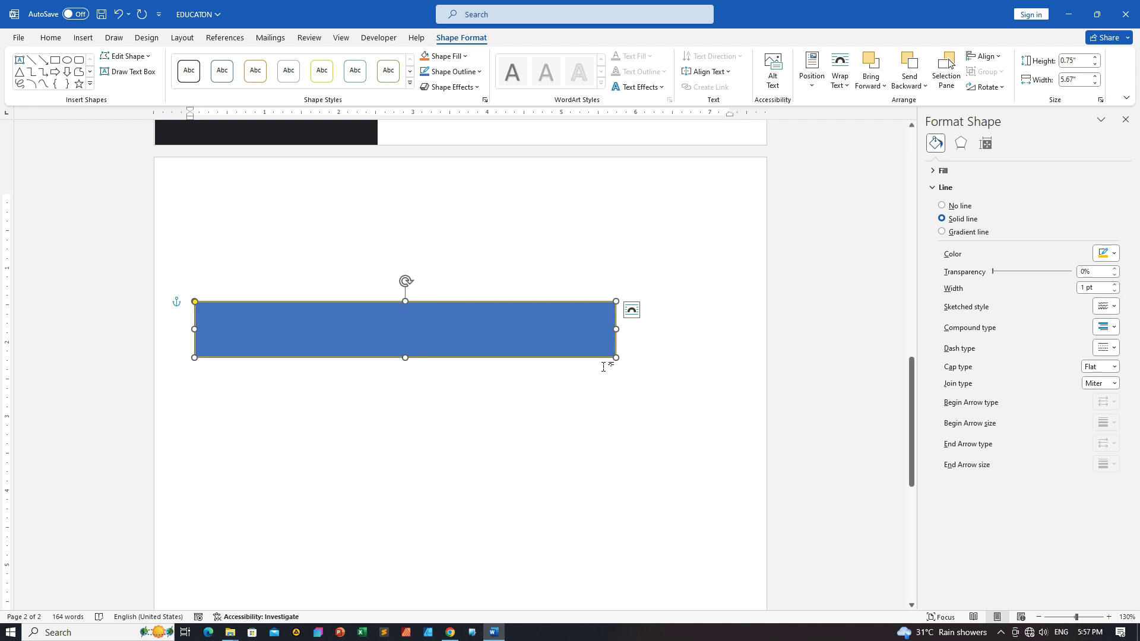
{"action": "left_click", "coordinate": [934, 189]}
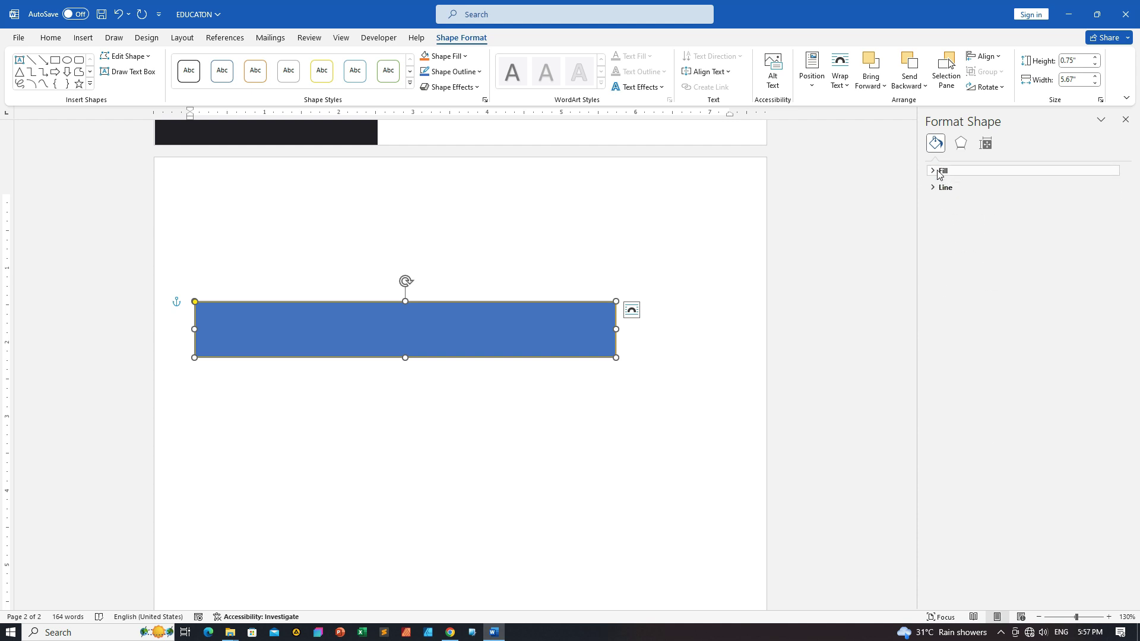
Switch the bar to a linear gradient fill and lower its angle to 0°
{"action": "left_click", "coordinate": [936, 172]}
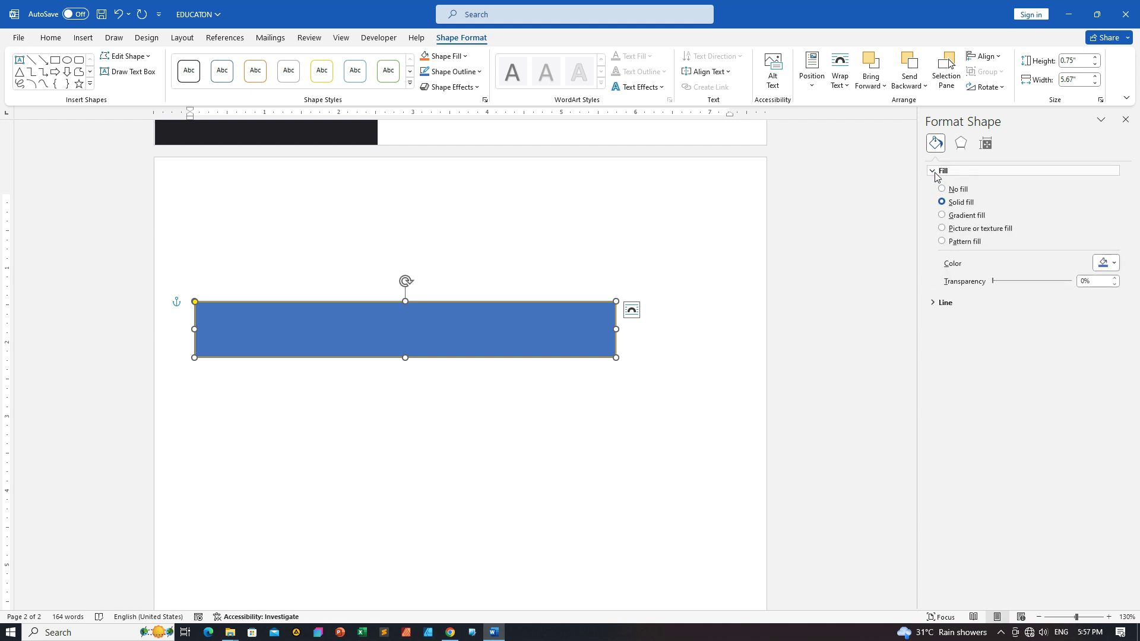
{"action": "left_click", "coordinate": [942, 216]}
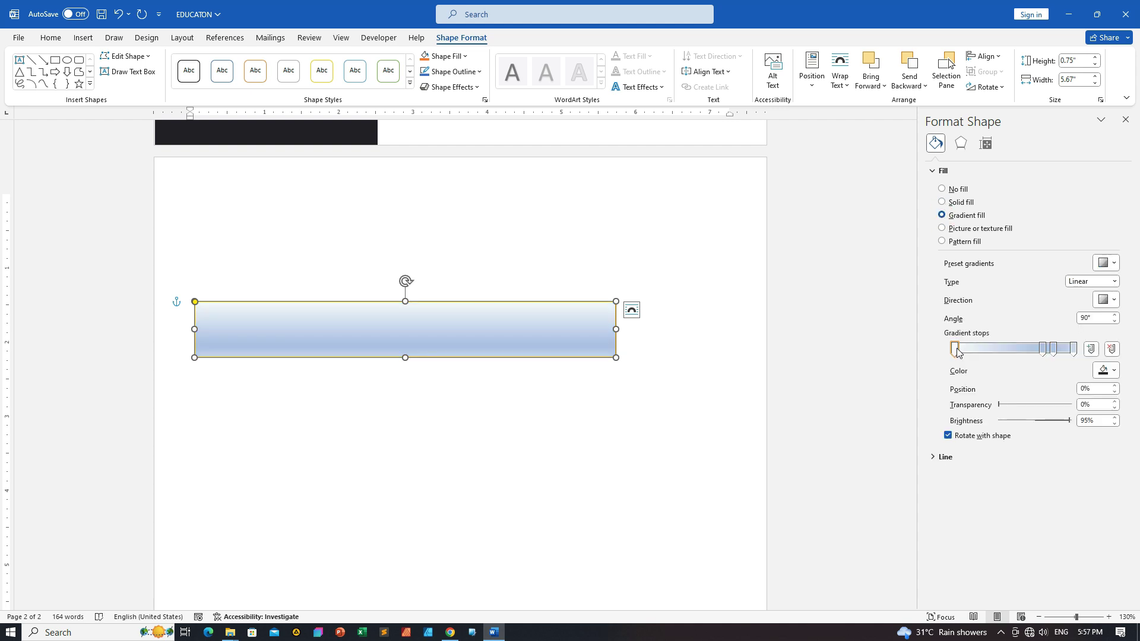
{"action": "mouse_move", "coordinate": [962, 355]}
{"action": "left_mouse_down"}
{"action": "mouse_move", "coordinate": [983, 350]}
{"action": "mouse_move", "coordinate": [954, 350]}
{"action": "left_mouse_up"}
{"action": "left_click", "coordinate": [1096, 282]}
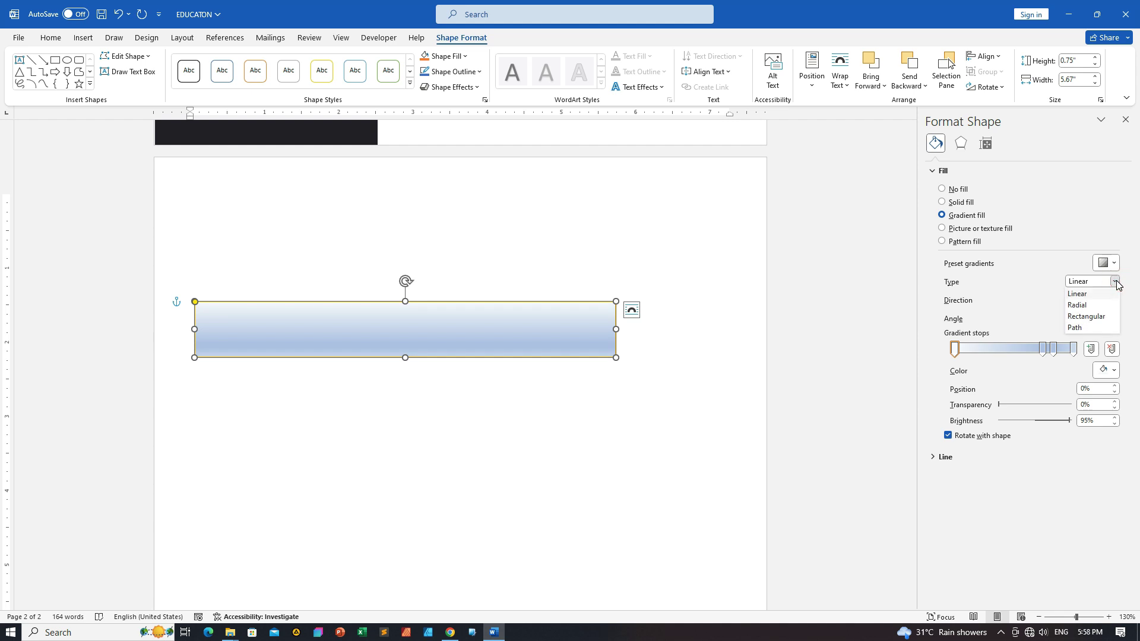
{"action": "left_click", "coordinate": [1084, 295]}
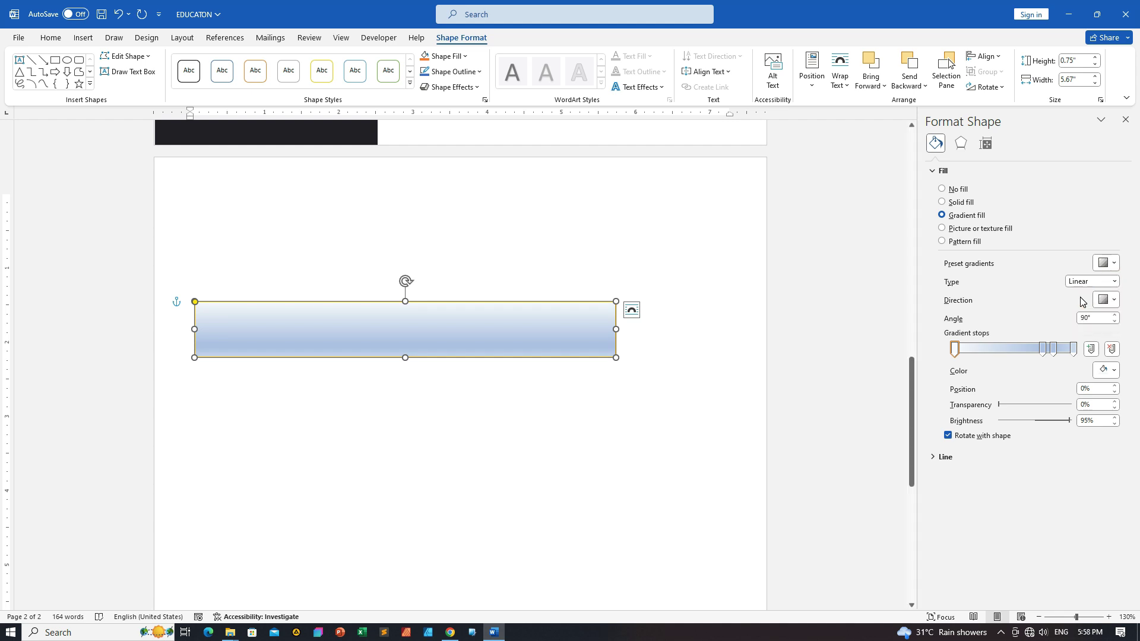
{"action": "left_click", "coordinate": [1116, 324]}
{"action": "left_click", "coordinate": [1115, 323]}
{"action": "left_click", "coordinate": [1115, 324]}
{"action": "left_click", "coordinate": [1115, 324]}
{"action": "left_click", "coordinate": [1116, 324]}
{"action": "left_click", "coordinate": [1115, 324]}
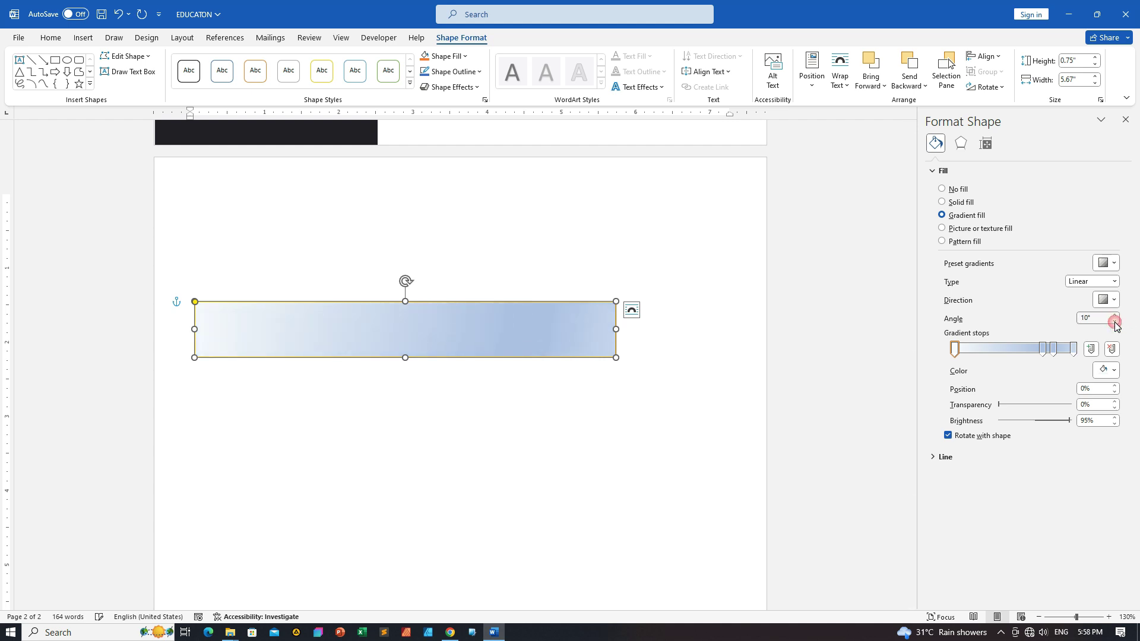
{"action": "left_click", "coordinate": [1115, 324]}
Add a gradient stop and colour the first two stops gold and the last two near-black
{"action": "left_click_drag", "start_coordinate": [1044, 354], "coordinate": [1074, 354]}
{"action": "left_click", "coordinate": [1045, 351]}
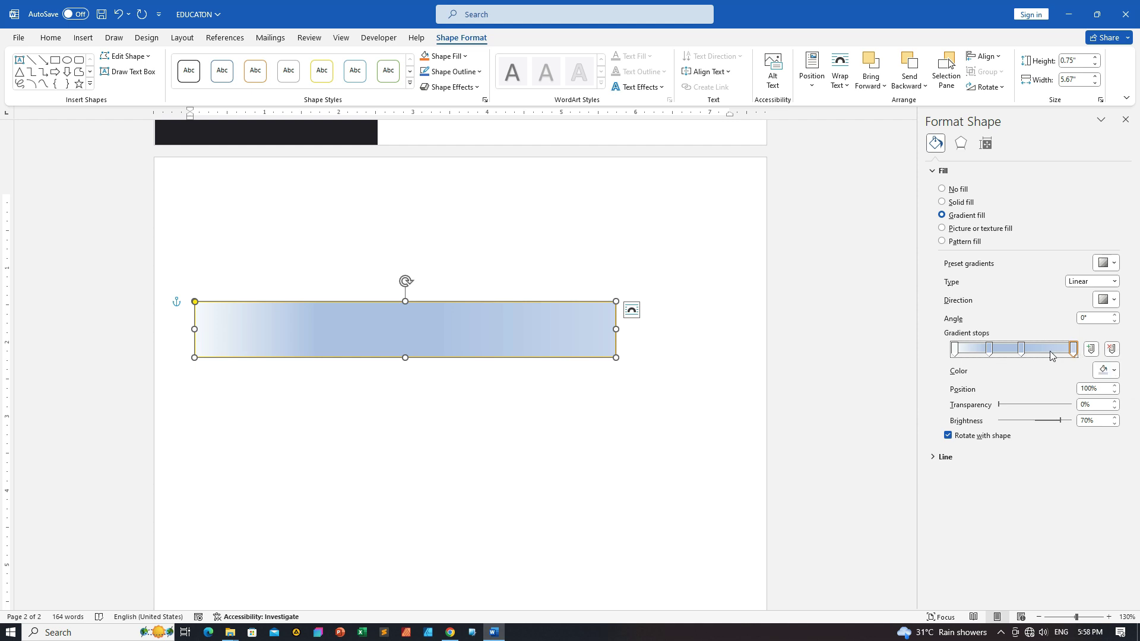
{"action": "left_click", "coordinate": [955, 348]}
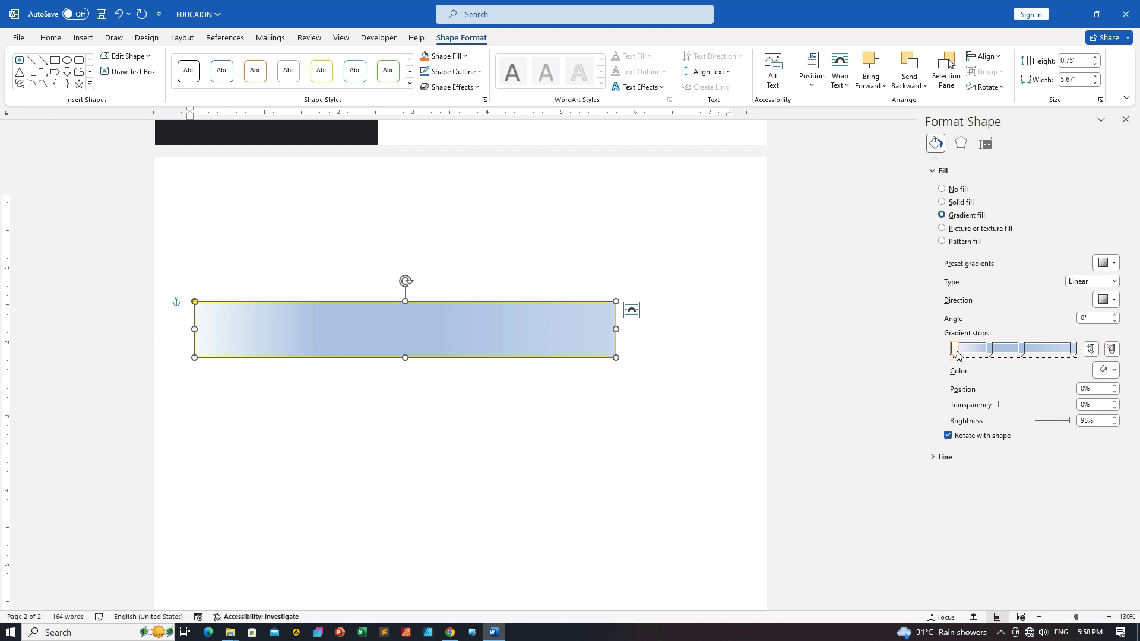
{"action": "left_click", "coordinate": [1115, 371]}
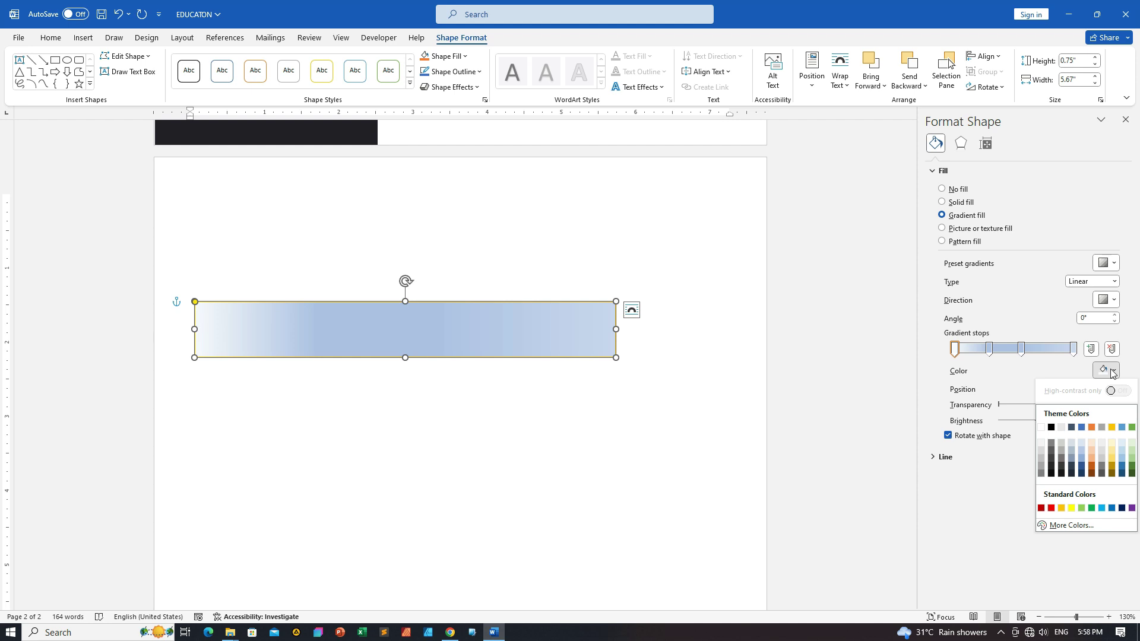
{"action": "left_click", "coordinate": [1062, 508]}
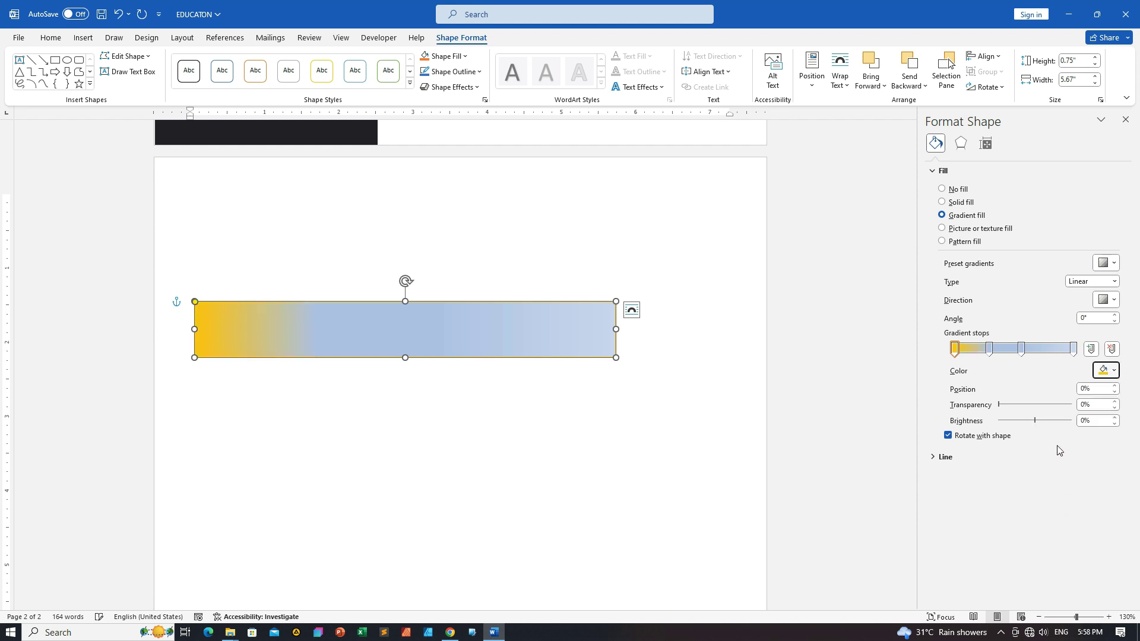
{"action": "left_click", "coordinate": [1074, 351]}
{"action": "left_click", "coordinate": [1115, 369]}
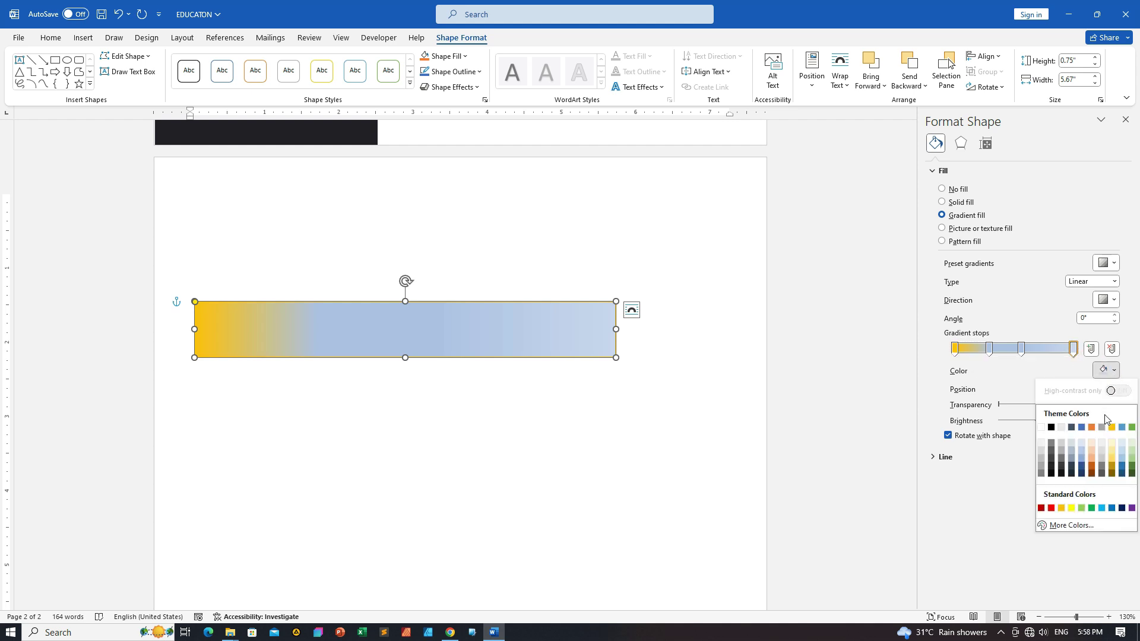
{"action": "left_click", "coordinate": [1062, 474]}
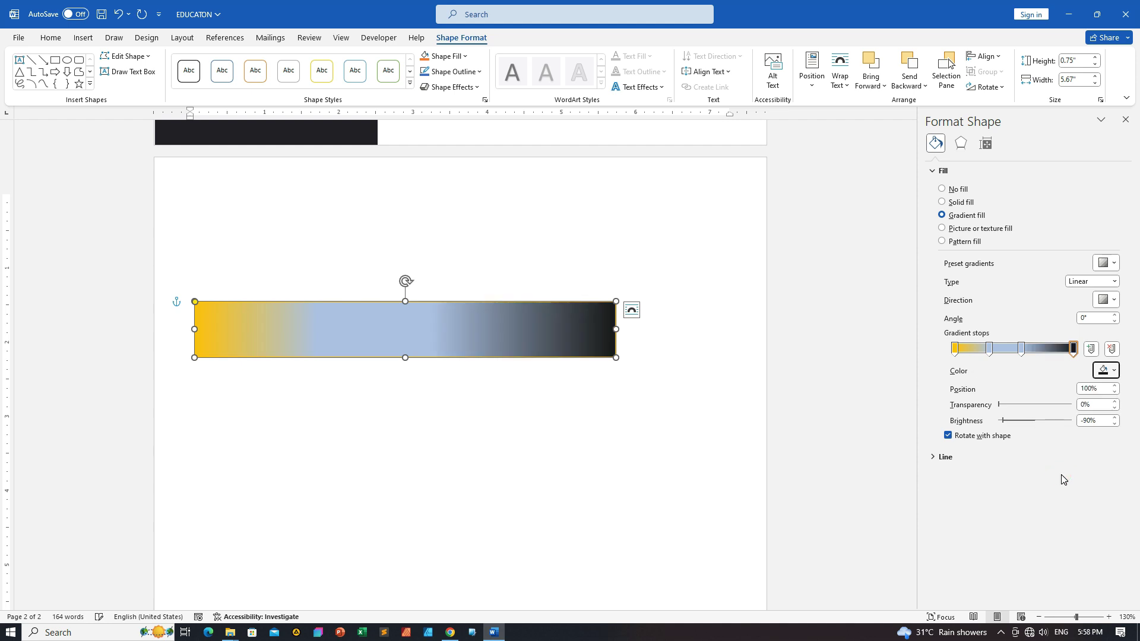
{"action": "left_click", "coordinate": [989, 351]}
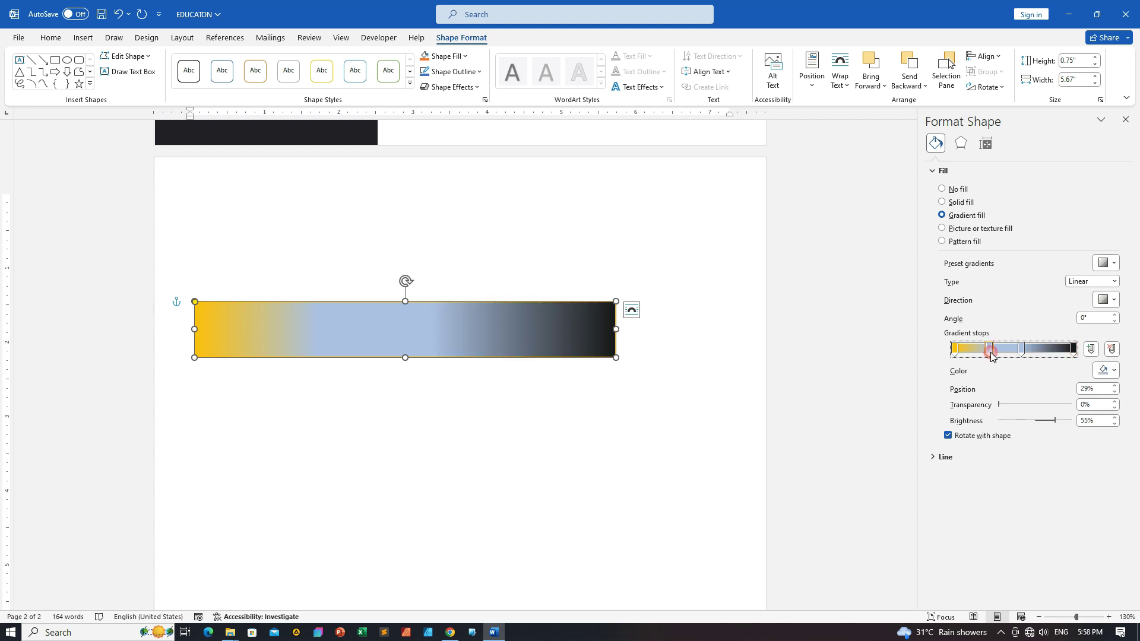
{"action": "left_click", "coordinate": [1114, 371]}
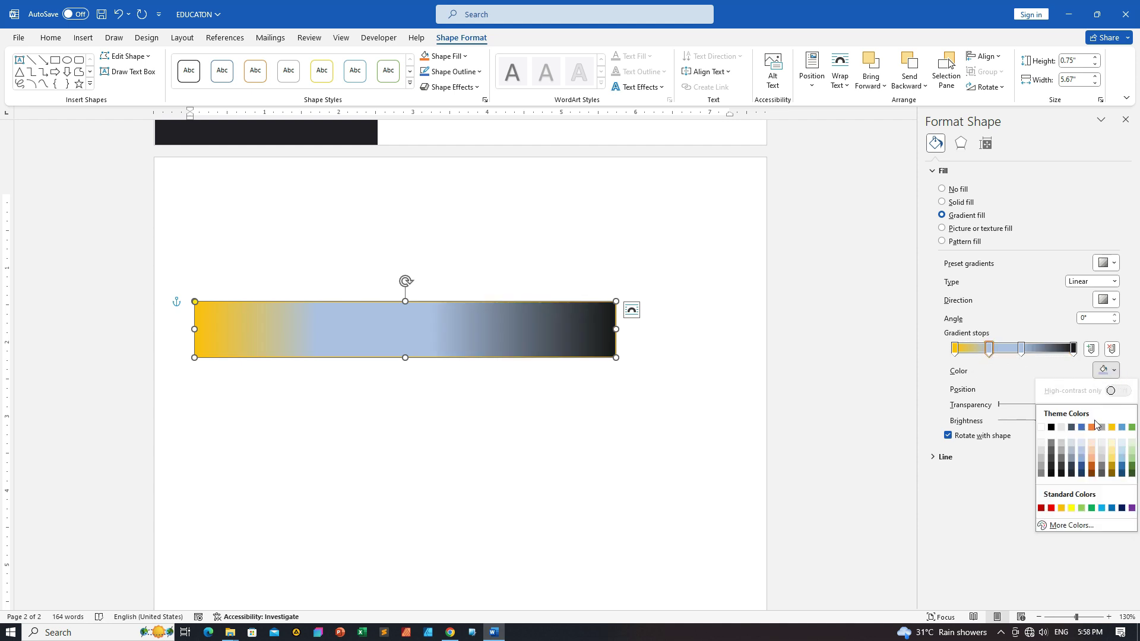
{"action": "left_click", "coordinate": [1063, 508]}
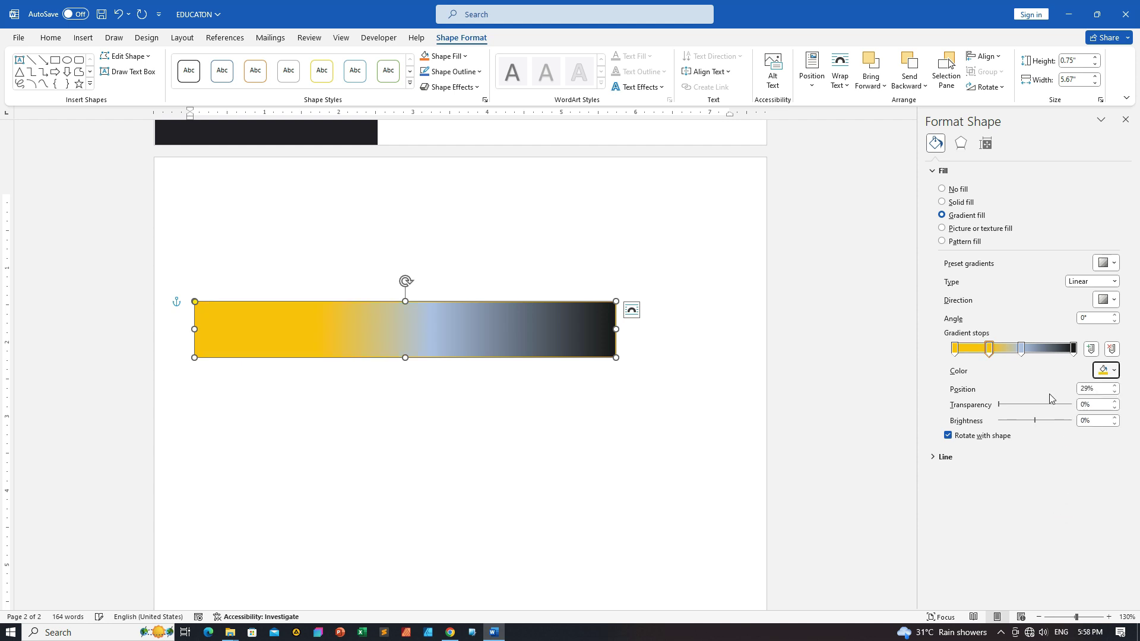
{"action": "left_click", "coordinate": [1022, 351]}
{"action": "left_click", "coordinate": [1114, 371]}
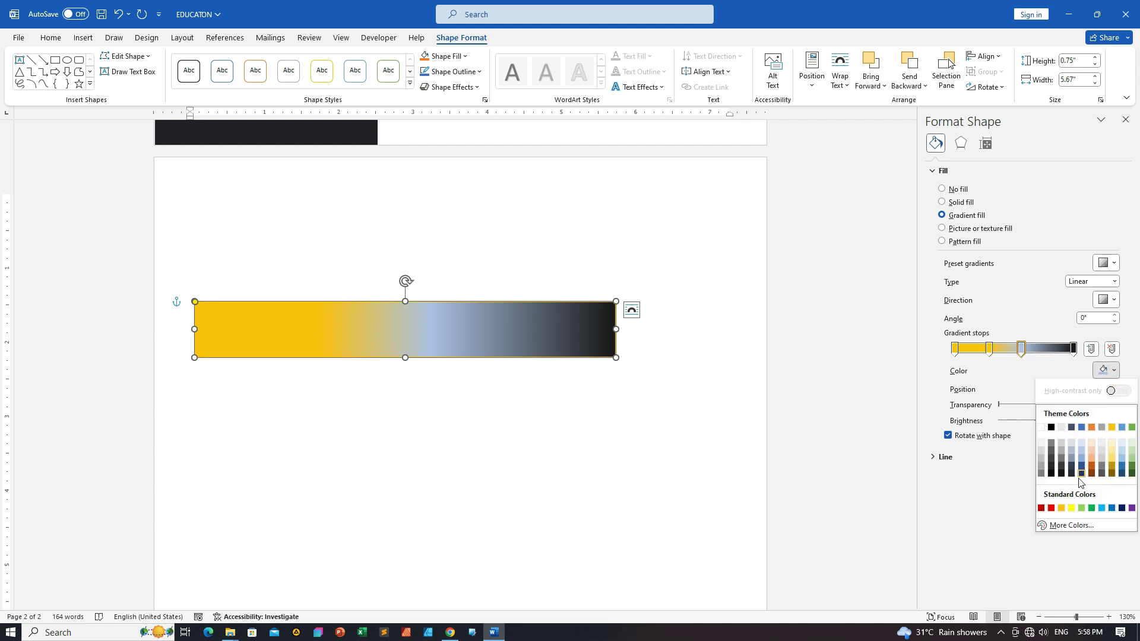
{"action": "left_click", "coordinate": [1060, 474]}
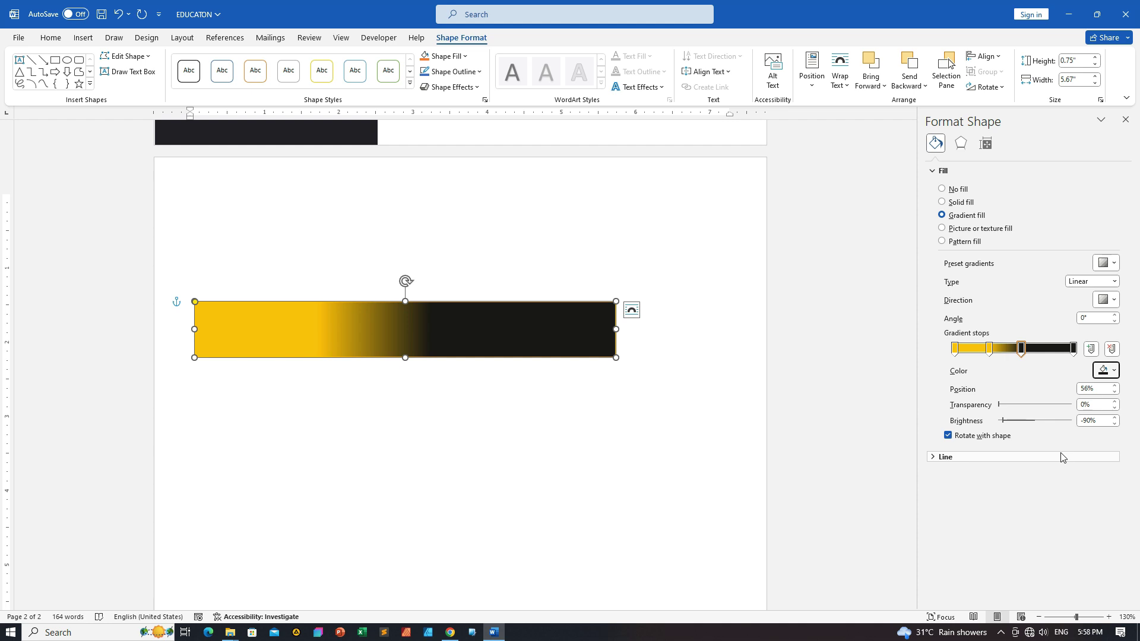
Set both middle gradient stops to 40% position for a sharp yellow/black split
{"action": "left_click", "coordinate": [955, 349]}
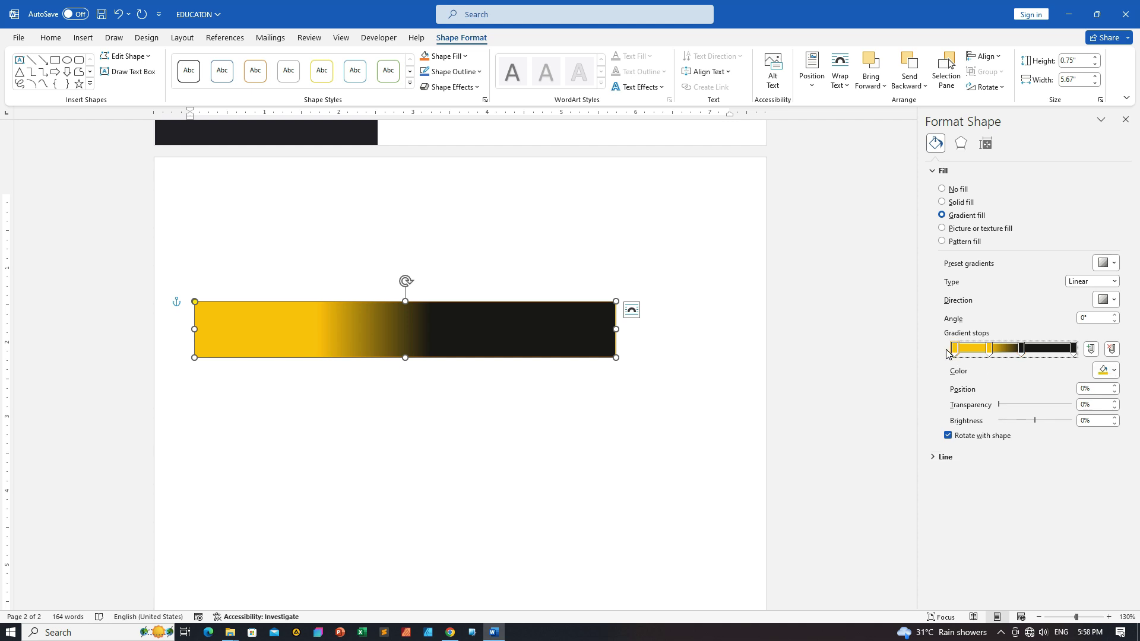
{"action": "left_click", "coordinate": [1093, 389]}
{"action": "left_click", "coordinate": [1114, 392]}
{"action": "left_click", "coordinate": [1076, 350]}
{"action": "left_click", "coordinate": [1115, 387]}
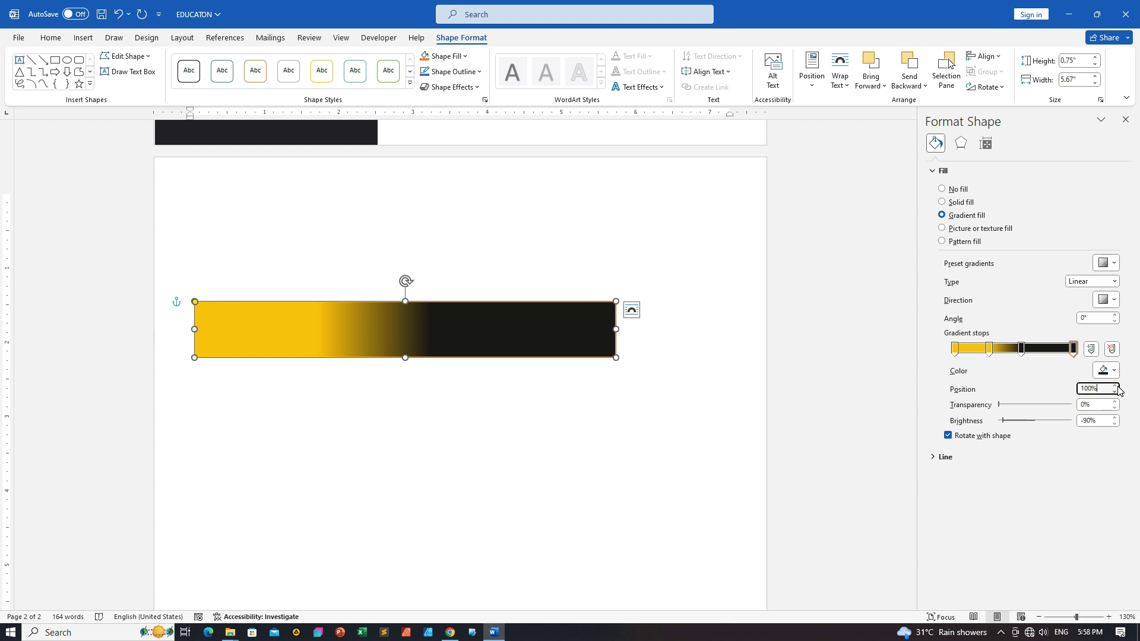
{"action": "left_click", "coordinate": [990, 354]}
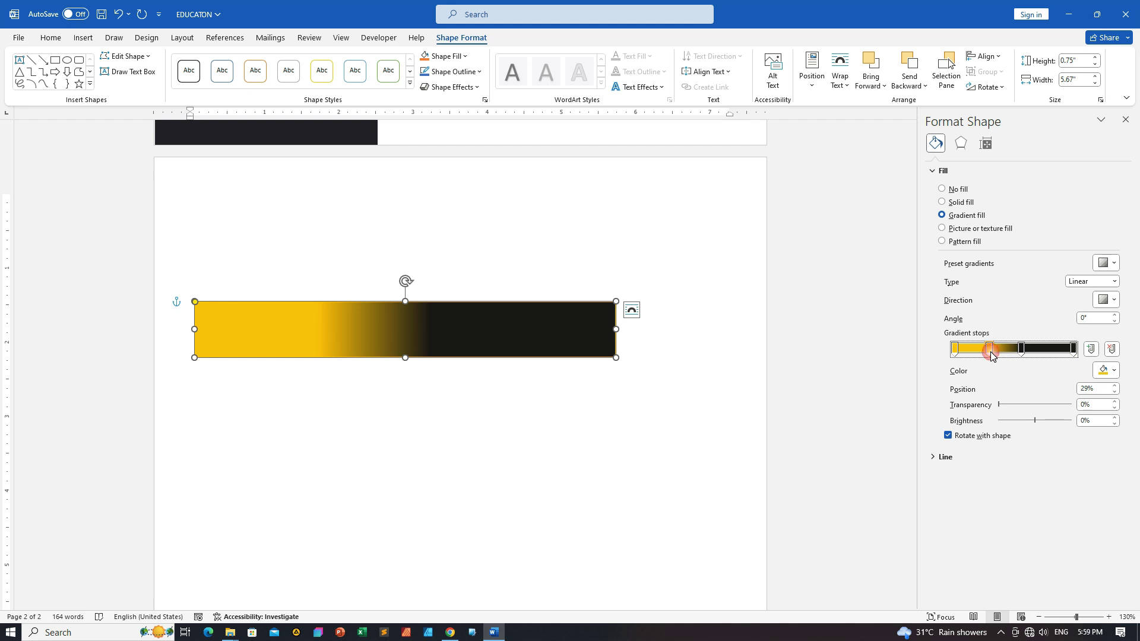
{"action": "left_click_drag", "start_coordinate": [1103, 389], "coordinate": [1055, 393]}
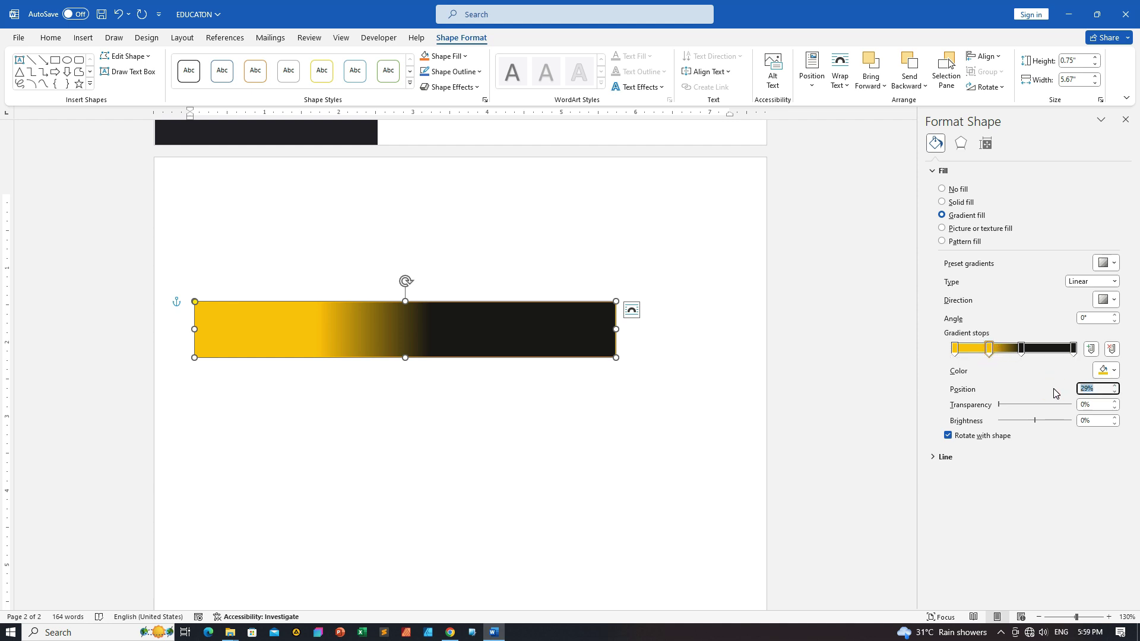
{"action": "type", "text": "40"}
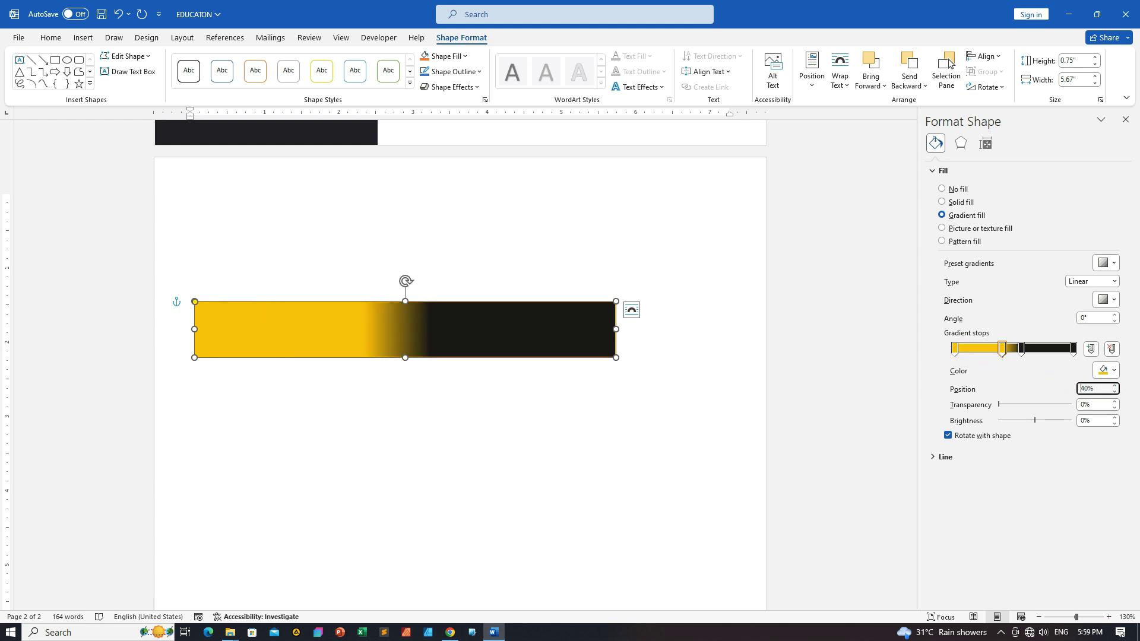
{"action": "left_click", "coordinate": [1022, 349]}
{"action": "left_click", "coordinate": [1095, 389]}
{"action": "type", "text": "40"}
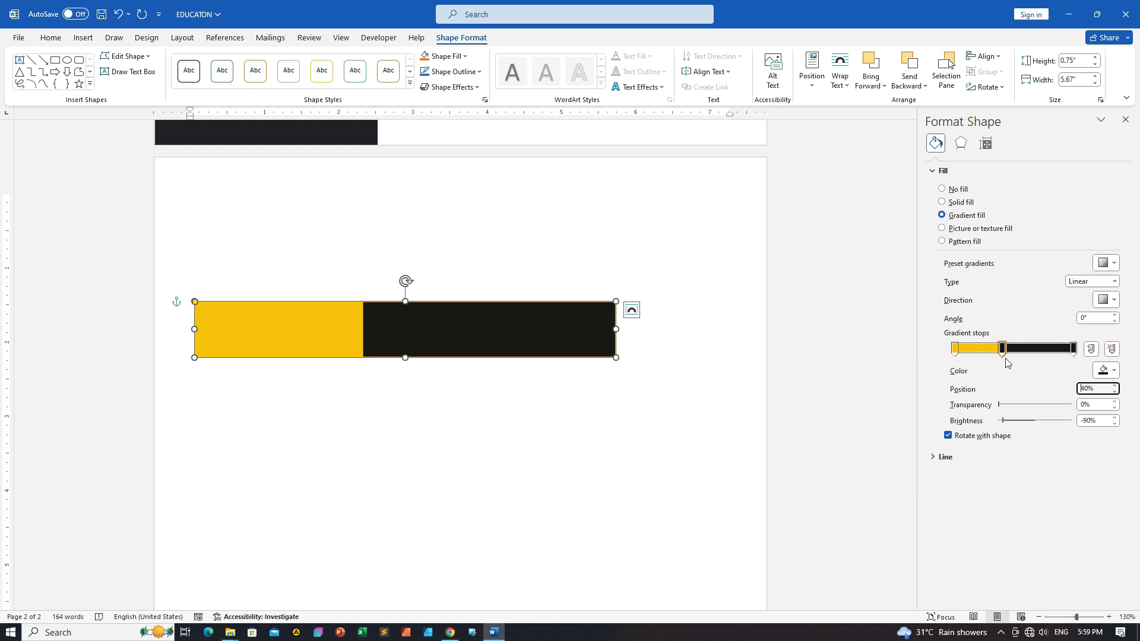
{"action": "left_click", "coordinate": [465, 402]}
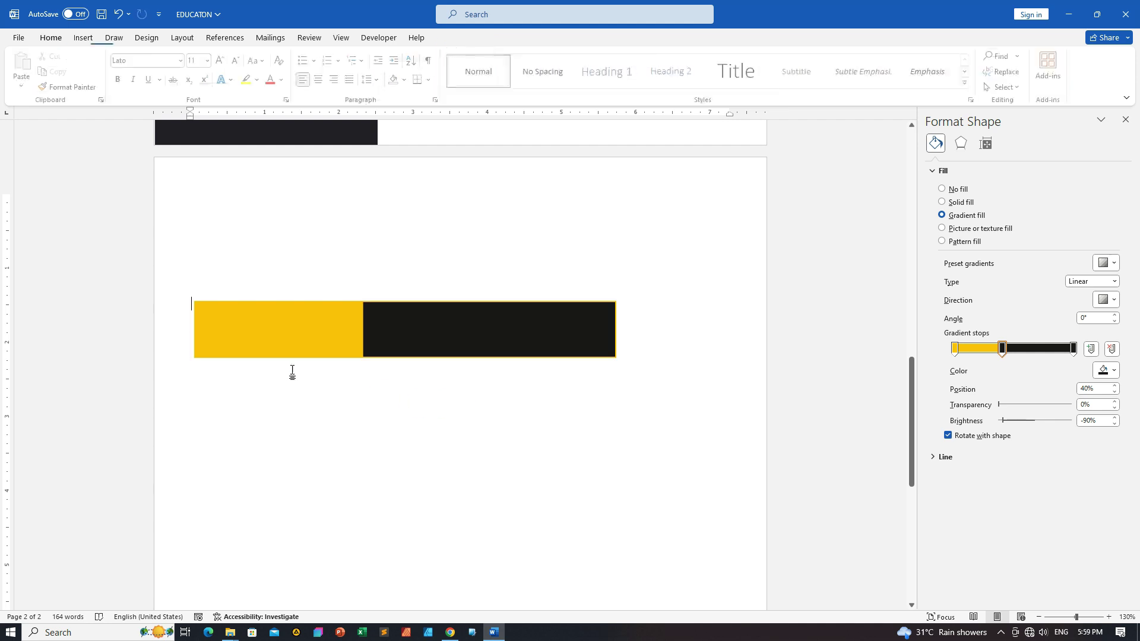
Add the text "40%" inside the yellow and black bar
{"action": "left_click", "coordinate": [290, 328]}
{"action": "left_click", "coordinate": [608, 390]}
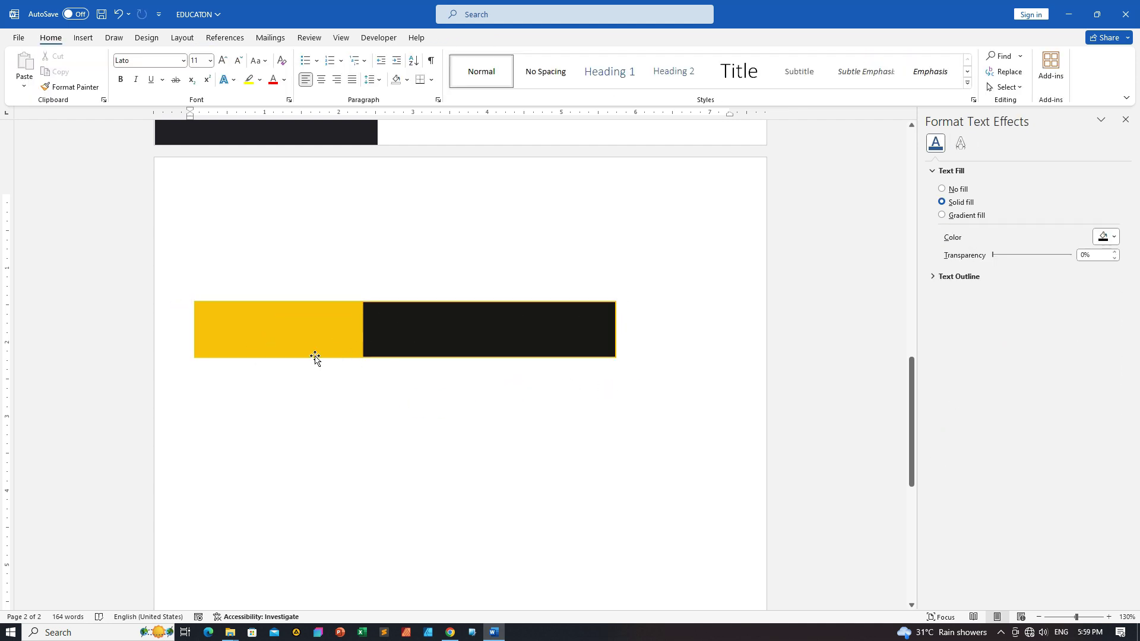
{"action": "left_click", "coordinate": [336, 325]}
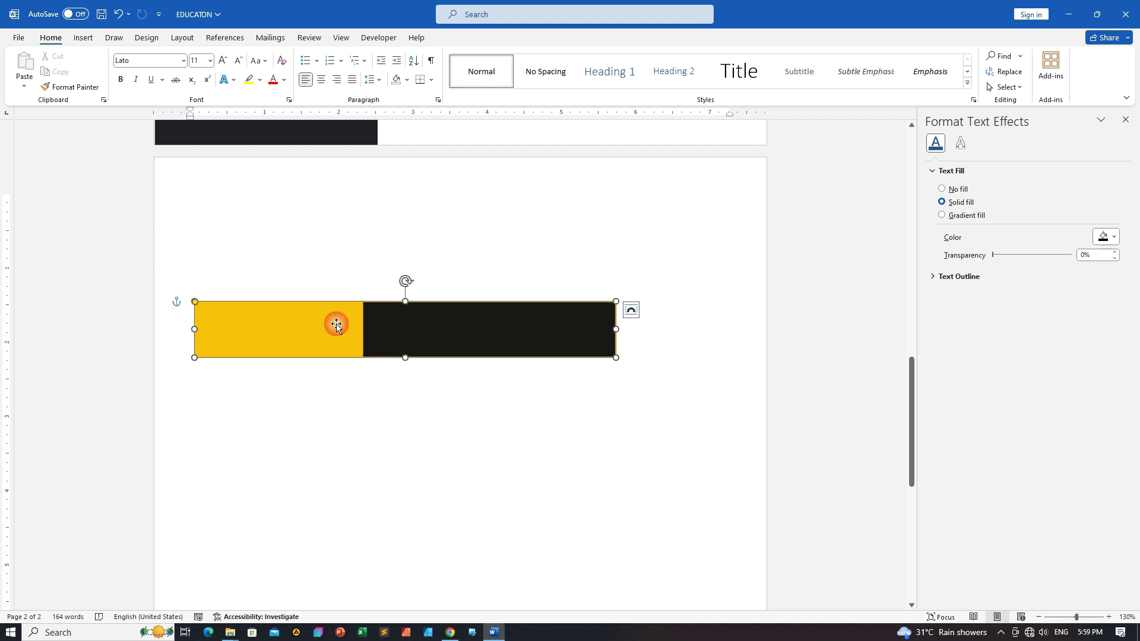
{"action": "right_click", "coordinate": [336, 325]}
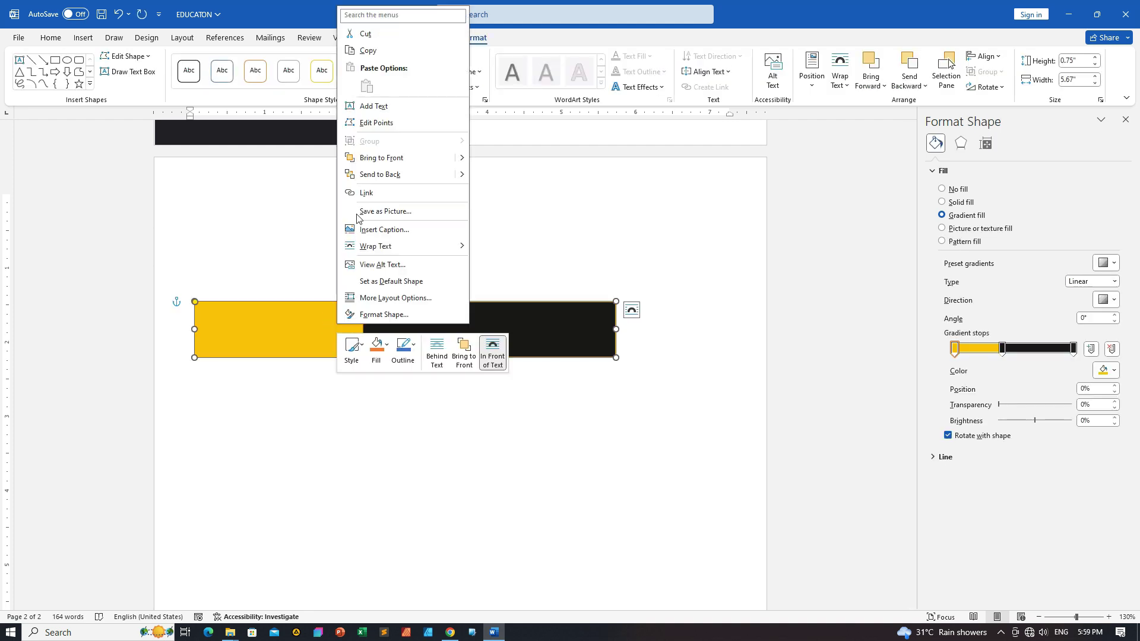
{"action": "left_click", "coordinate": [368, 111]}
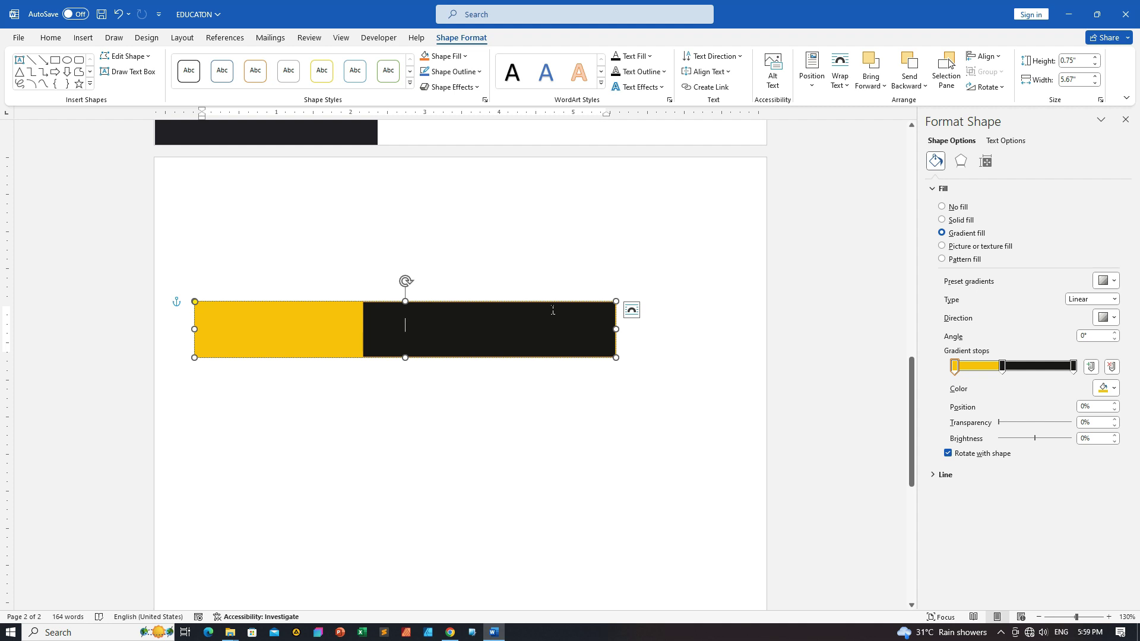
{"action": "type", "text": "40%"}
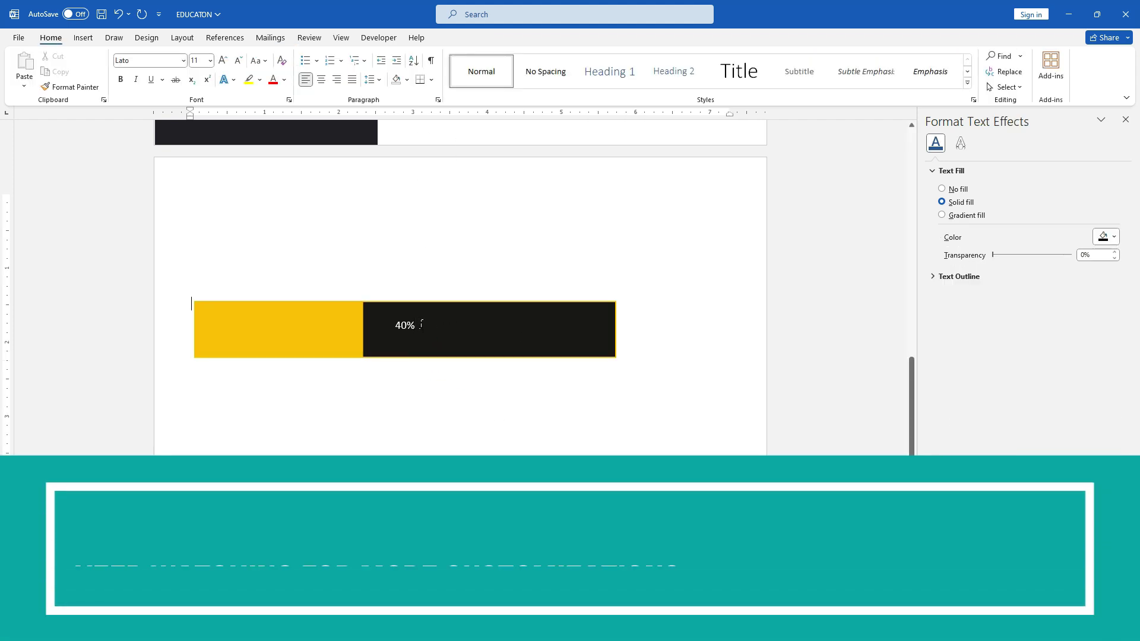
Remove the space after the label's paragraph via Line Spacing options
{"action": "left_click", "coordinate": [51, 37]}
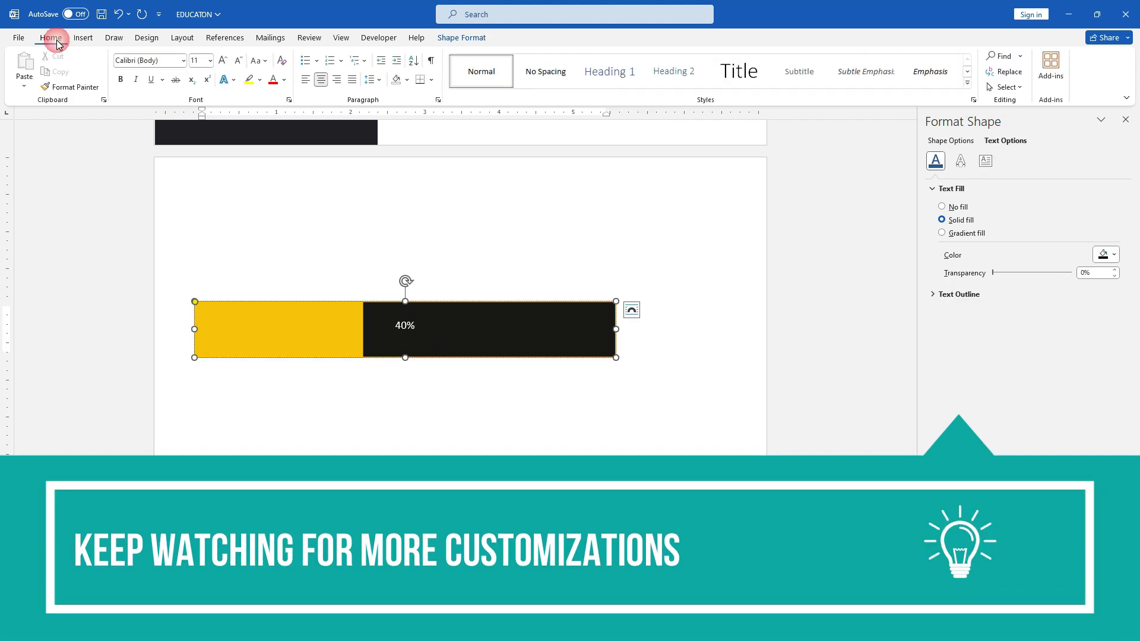
{"action": "left_click", "coordinate": [379, 80]}
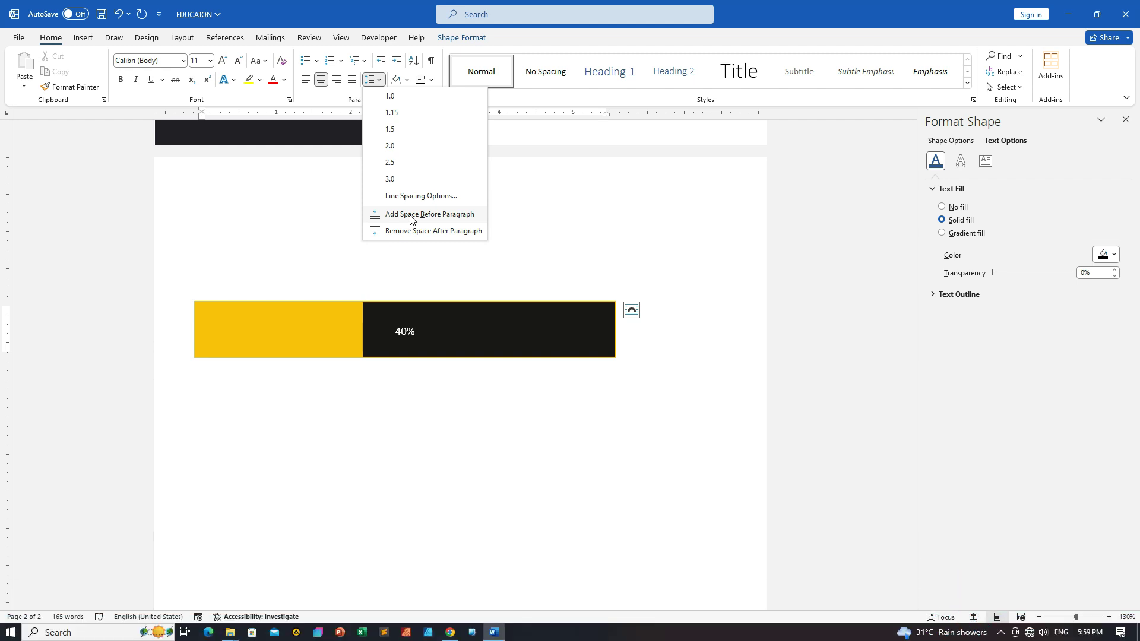
{"action": "left_click", "coordinate": [402, 233]}
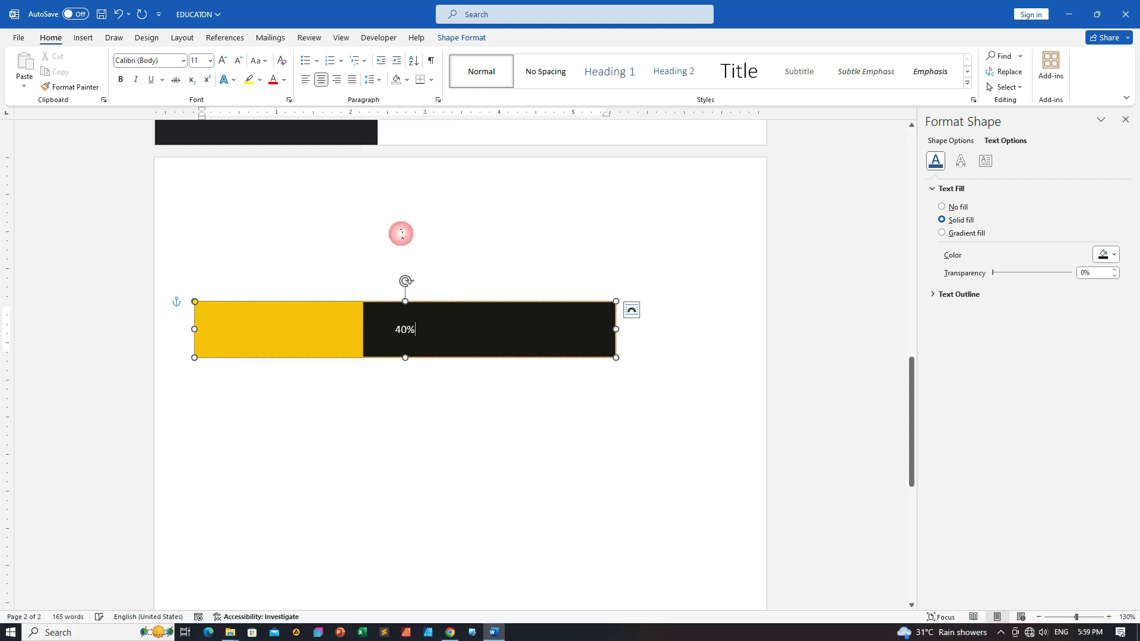
{"action": "left_click", "coordinate": [485, 403]}
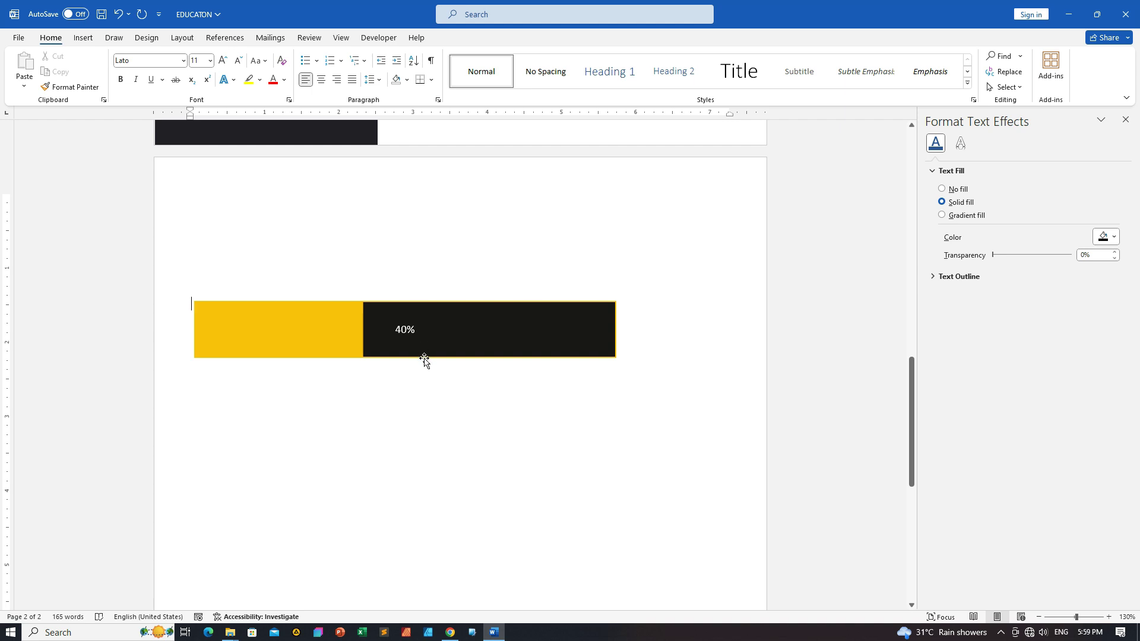
Save the EDUCATON document and undo the most recent change
{"action": "left_click", "coordinate": [101, 14]}
{"action": "left_click", "coordinate": [224, 314]}
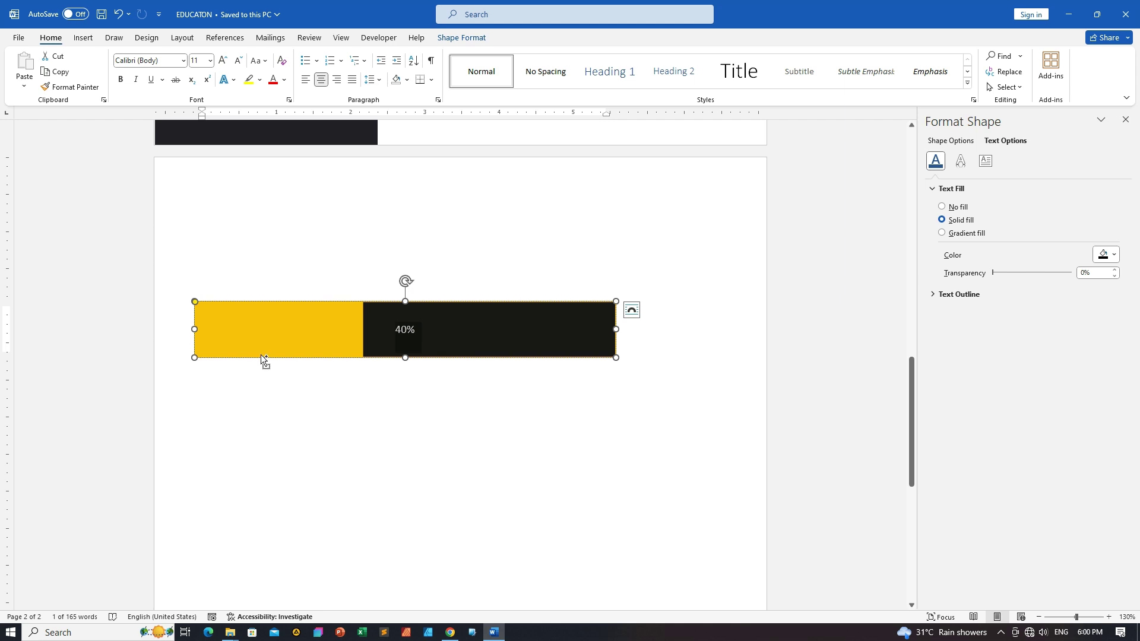
{"action": "right_click", "coordinate": [276, 336]}
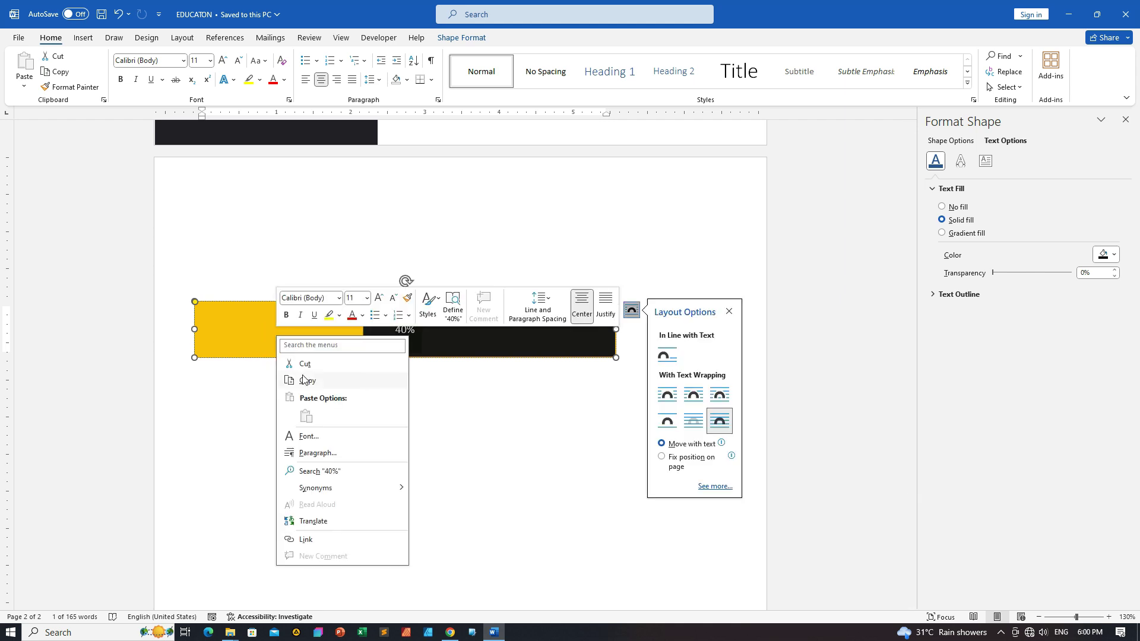
{"action": "left_click", "coordinate": [326, 420]}
{"action": "left_click", "coordinate": [636, 357]}
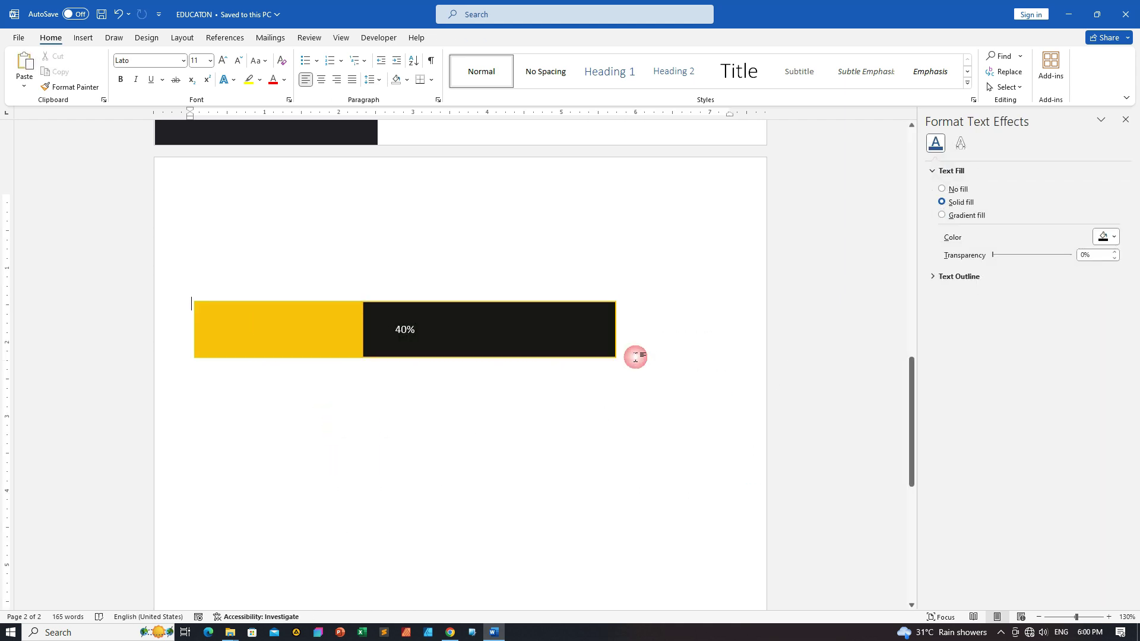
{"action": "key", "text": "ctrl+z"}
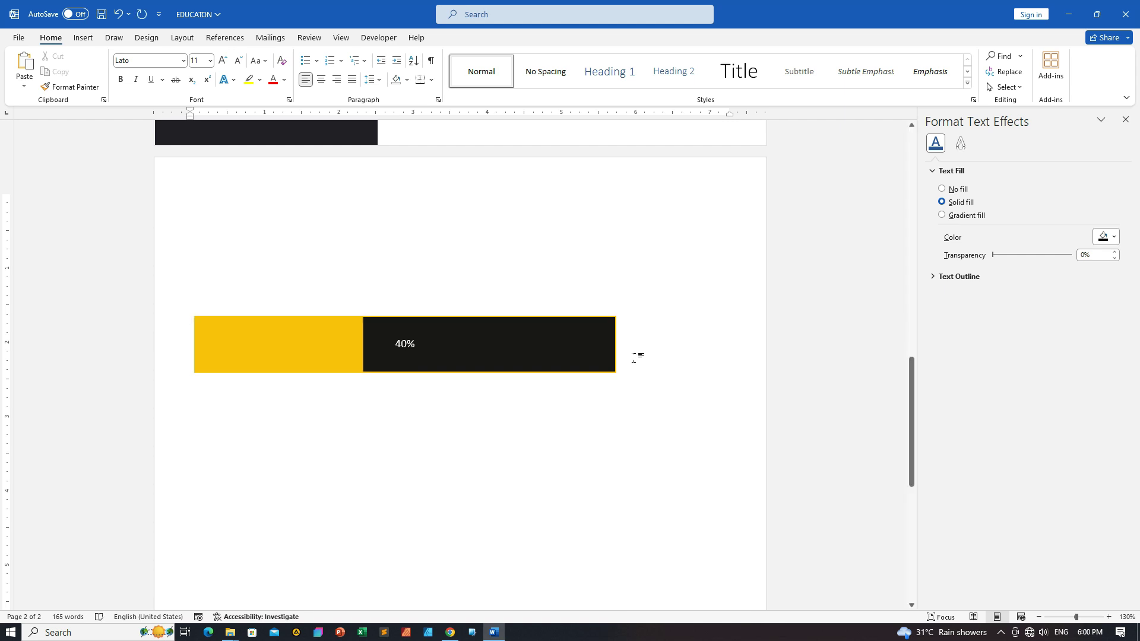
Set the bar's layout option to Fix position on page
{"action": "left_click", "coordinate": [308, 329]}
{"action": "left_click", "coordinate": [631, 325]}
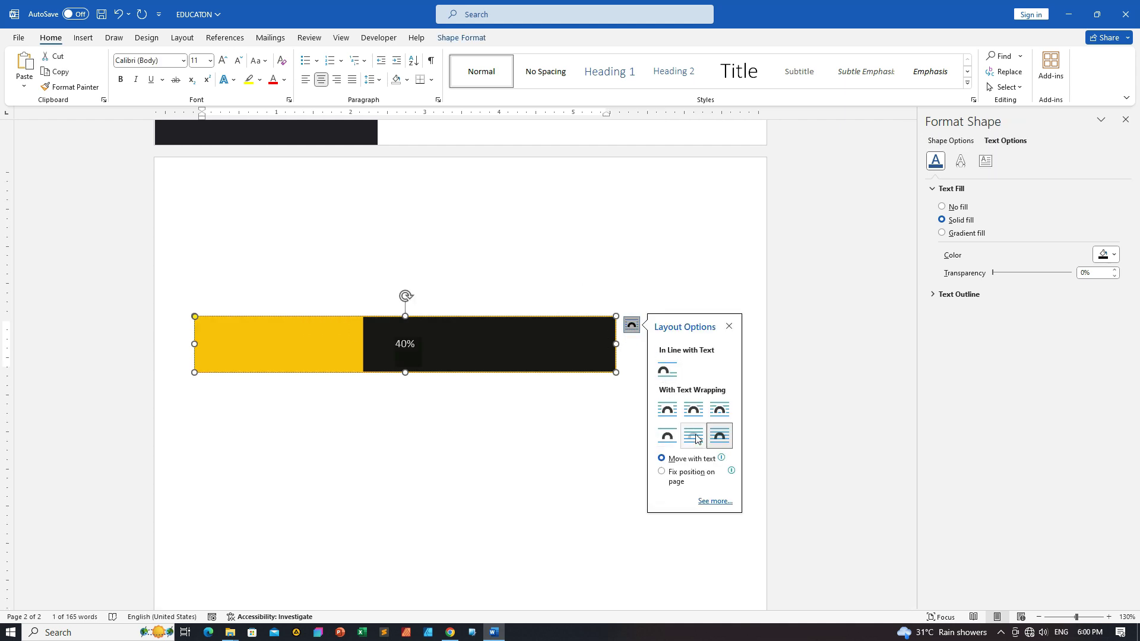
{"action": "left_click", "coordinate": [662, 472]}
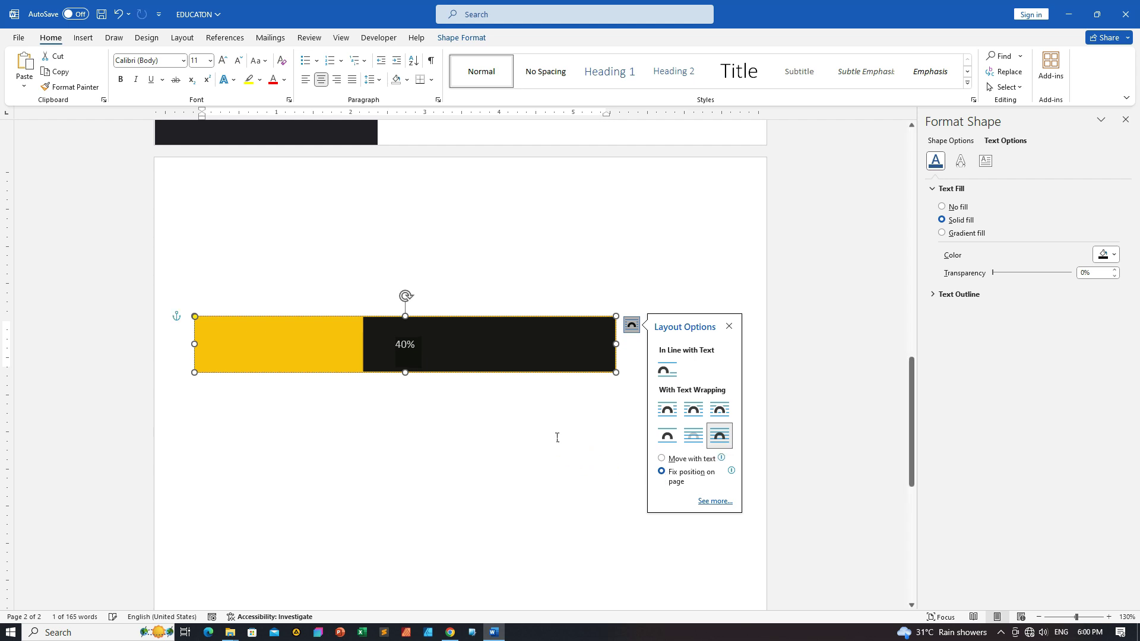
{"action": "left_click", "coordinate": [560, 441]}
{"action": "left_click", "coordinate": [634, 364]}
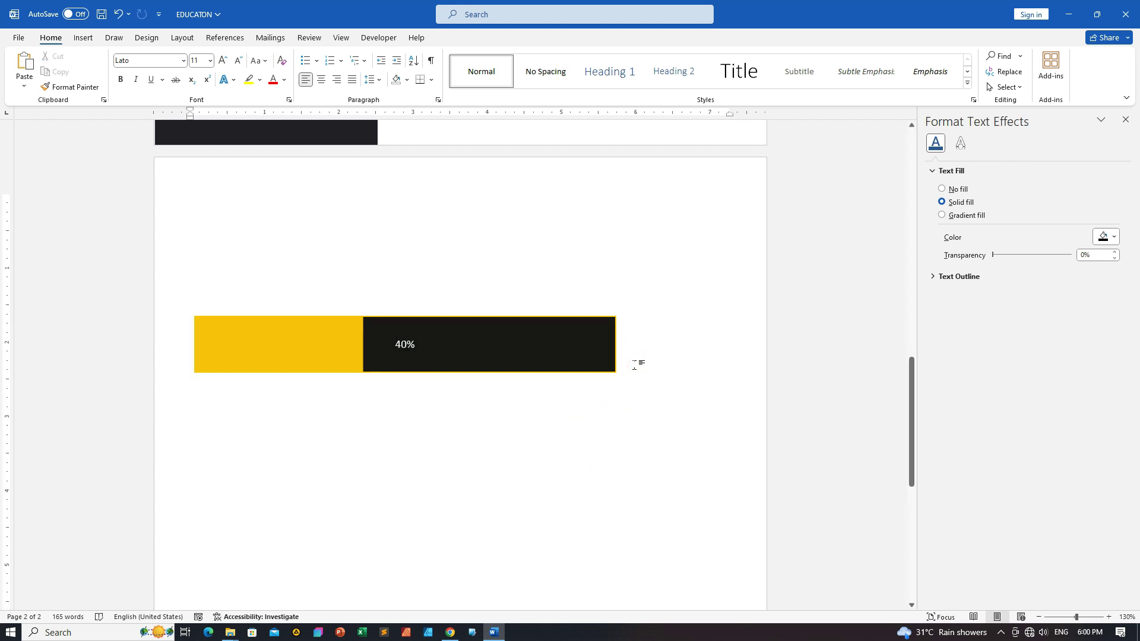
{"action": "left_click", "coordinate": [192, 376]}
{"action": "left_click", "coordinate": [259, 322]}
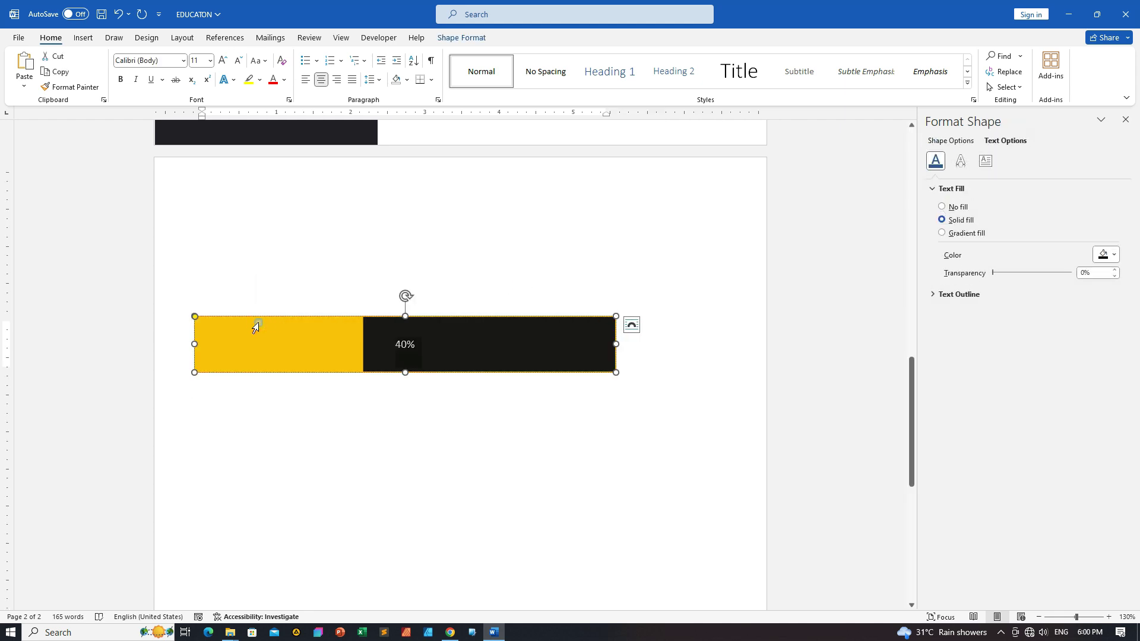
Copy the 40% bar and paste a duplicate directly below it
{"action": "right_click", "coordinate": [260, 323]}
{"action": "left_click", "coordinate": [291, 367]}
{"action": "left_click", "coordinate": [247, 411]}
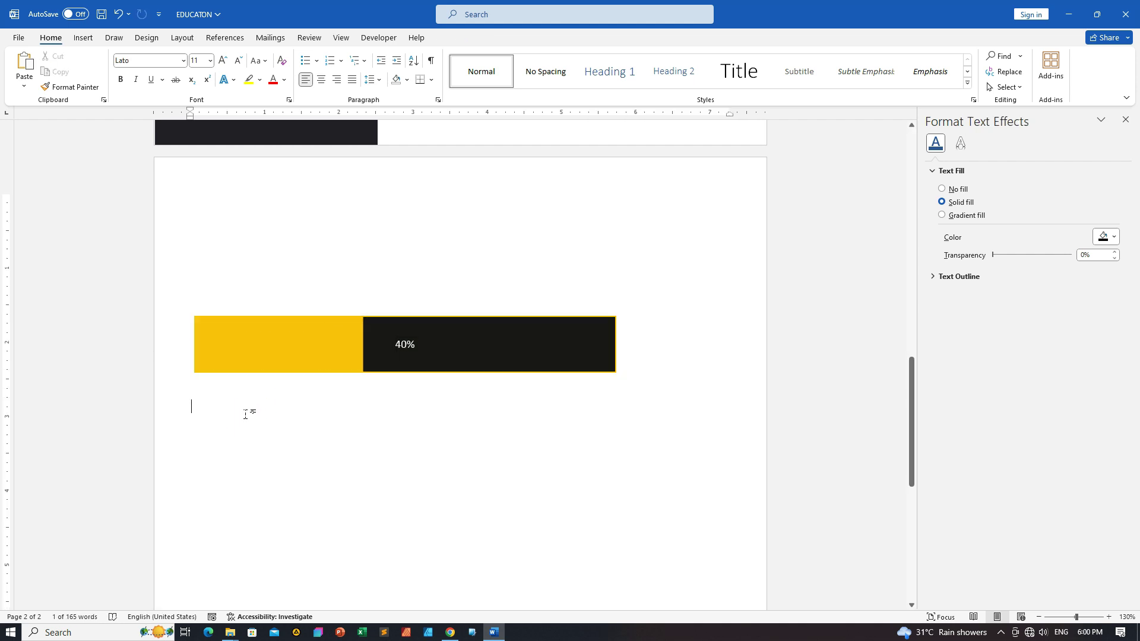
{"action": "key", "text": "ctrl+v"}
{"action": "key", "text": "ctrl+z"}
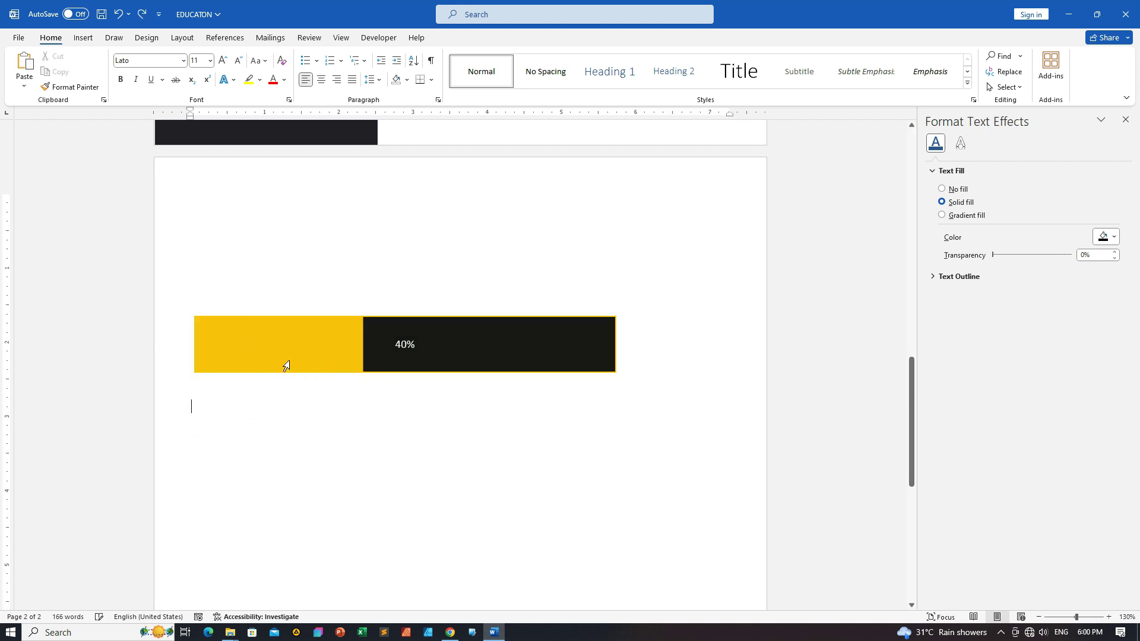
{"action": "left_click", "coordinate": [256, 320]}
{"action": "right_click", "coordinate": [256, 322]}
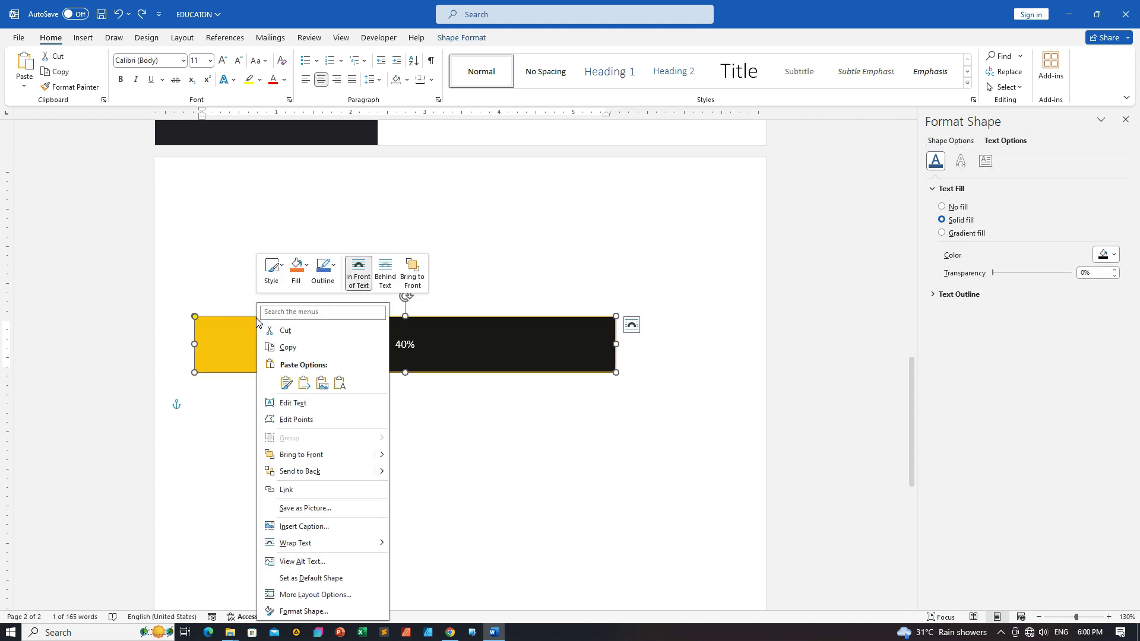
{"action": "left_click", "coordinate": [288, 347]}
{"action": "left_click", "coordinate": [238, 426]}
{"action": "key", "text": "ctrl+v"}
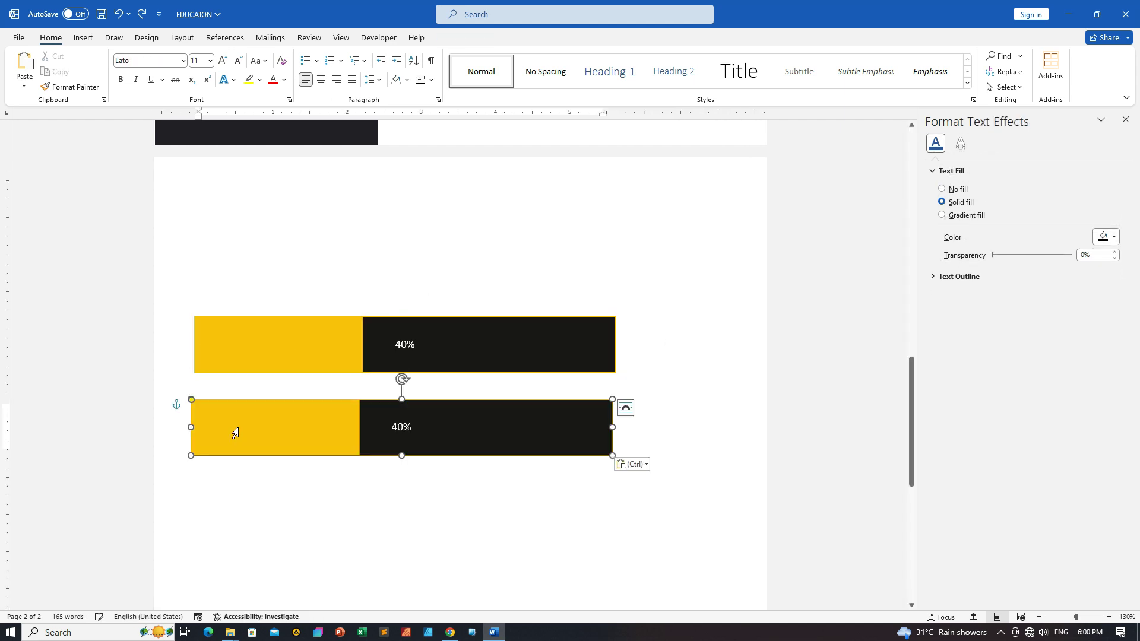
Delete the "40%" label from the copied bar and reselect the copy
{"action": "scroll", "coordinate": [389, 297], "scroll_direction": "down", "scroll_amount": 3}
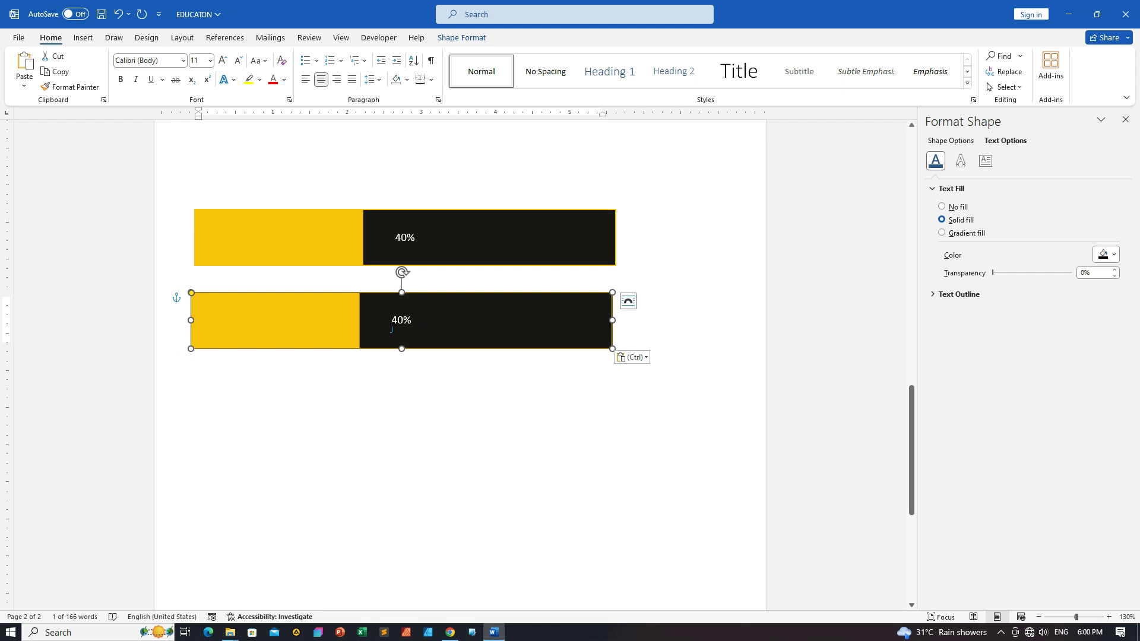
{"action": "scroll", "coordinate": [401, 330], "scroll_direction": "down", "scroll_amount": 1}
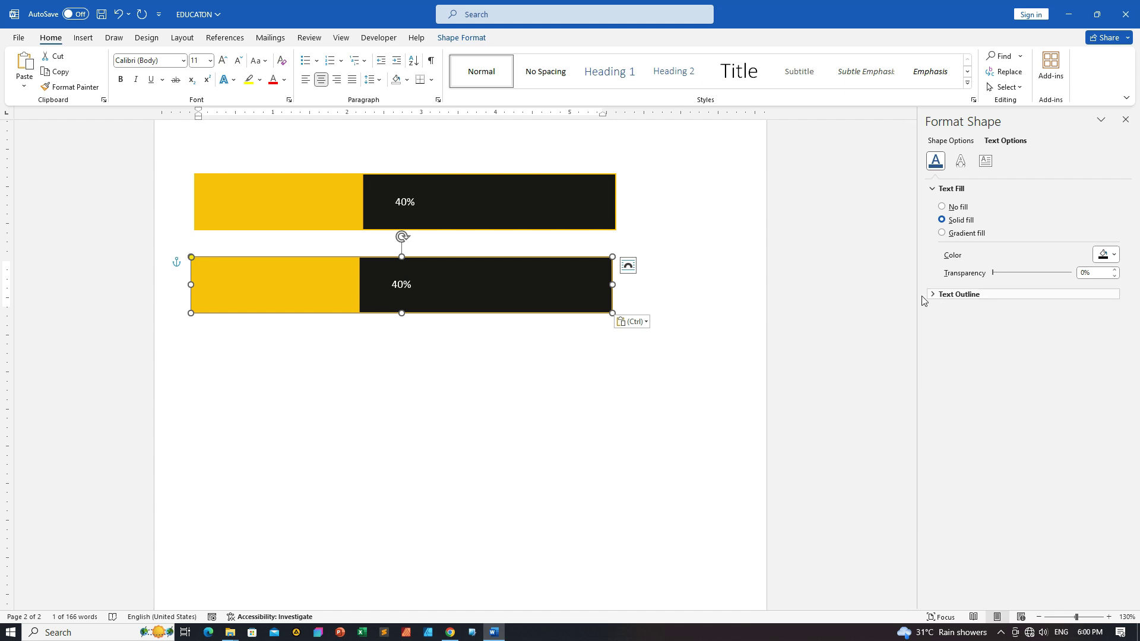
{"action": "left_click", "coordinate": [426, 290]}
{"action": "key", "text": "BackSpace"}
{"action": "key", "text": "BackSpace"}
{"action": "key", "text": "BackSpace"}
{"action": "key", "text": "BackSpace"}
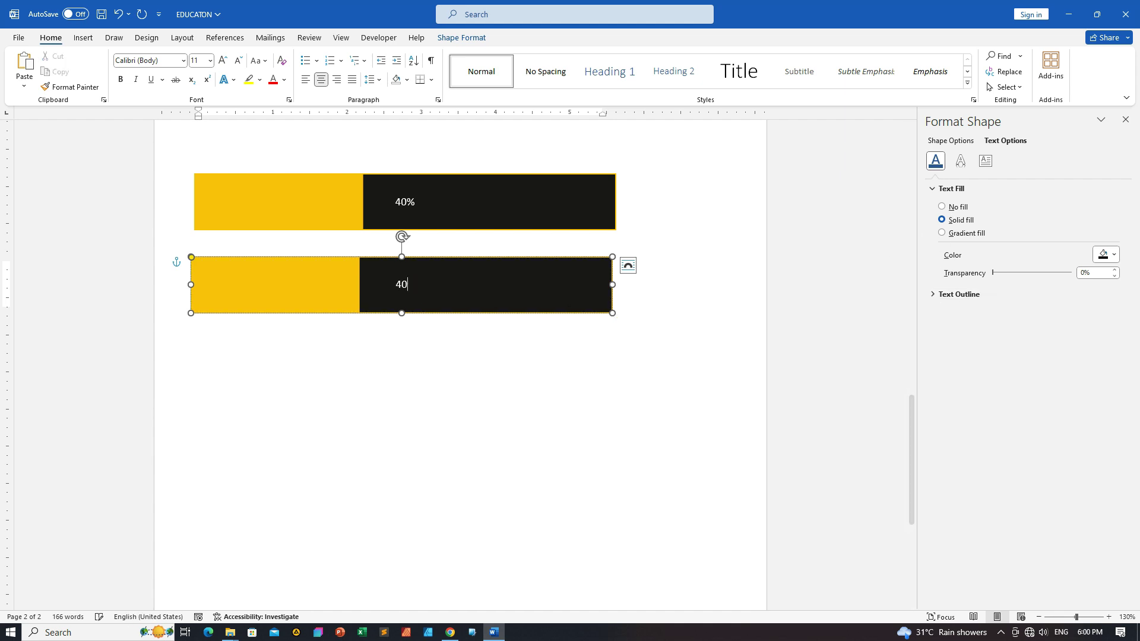
{"action": "left_click", "coordinate": [266, 256]}
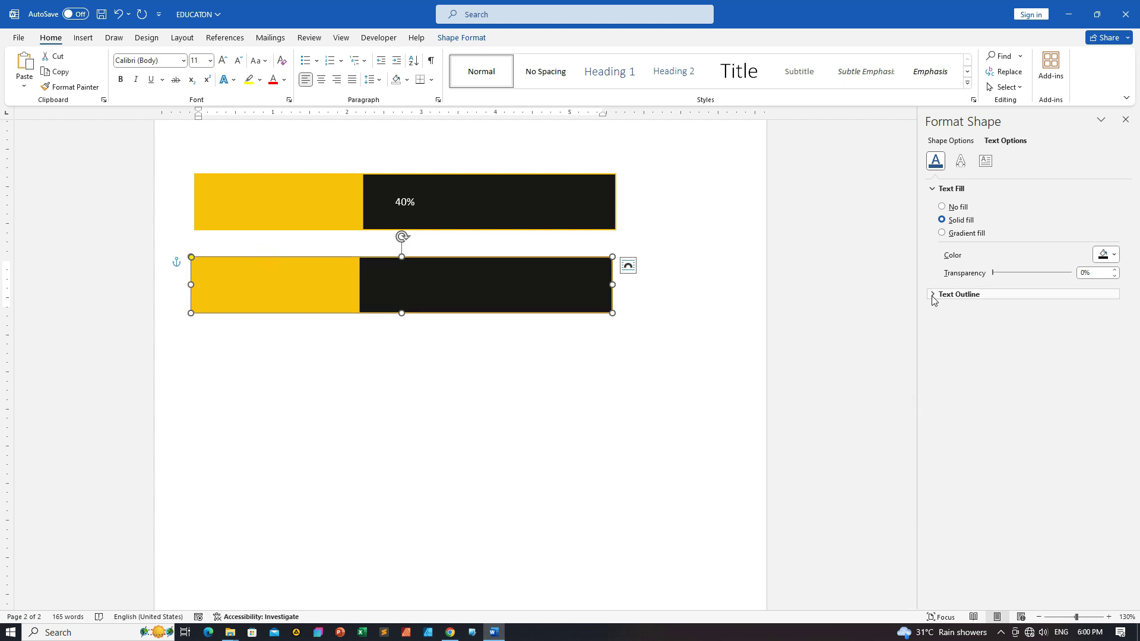
{"action": "left_click", "coordinate": [313, 279]}
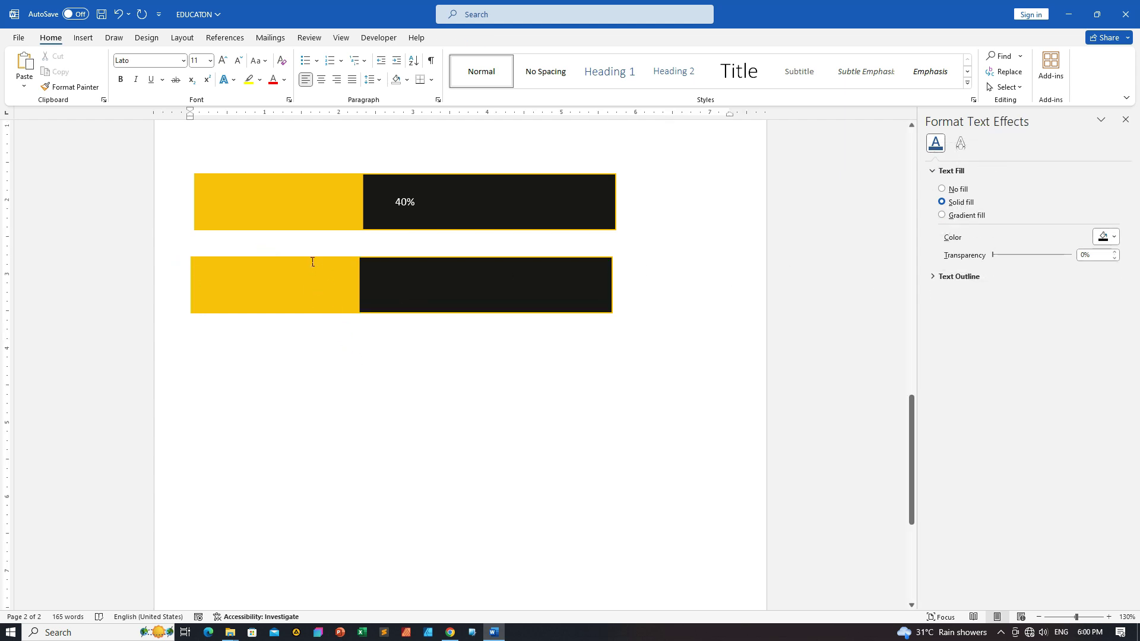
{"action": "left_click", "coordinate": [311, 260]}
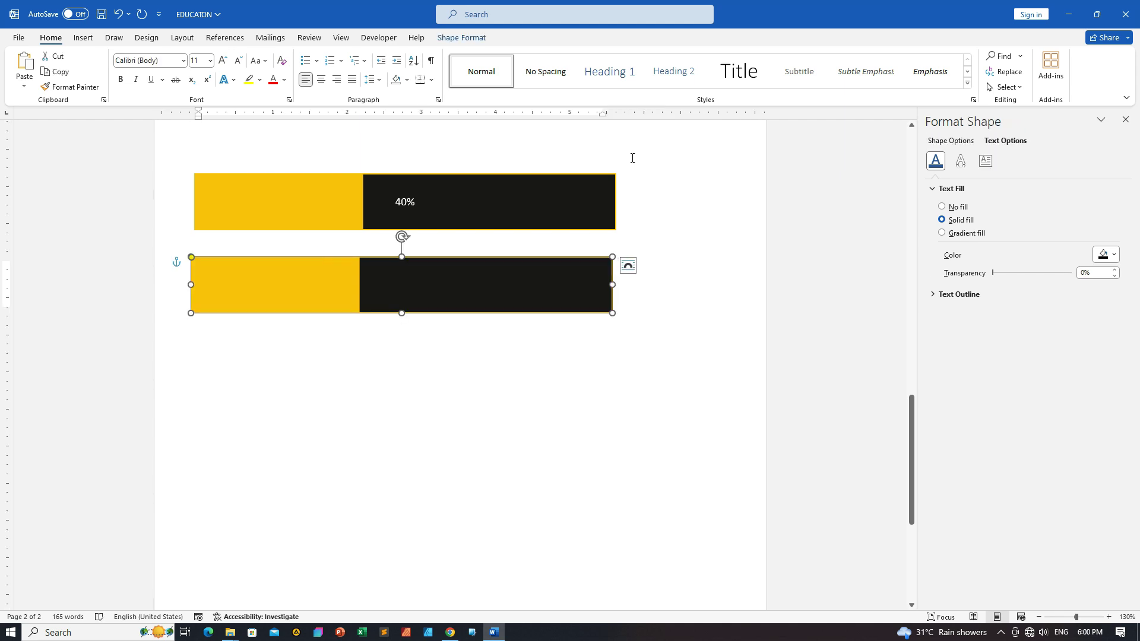
Set the copied bar's outline to No line
{"action": "left_click", "coordinate": [953, 141]}
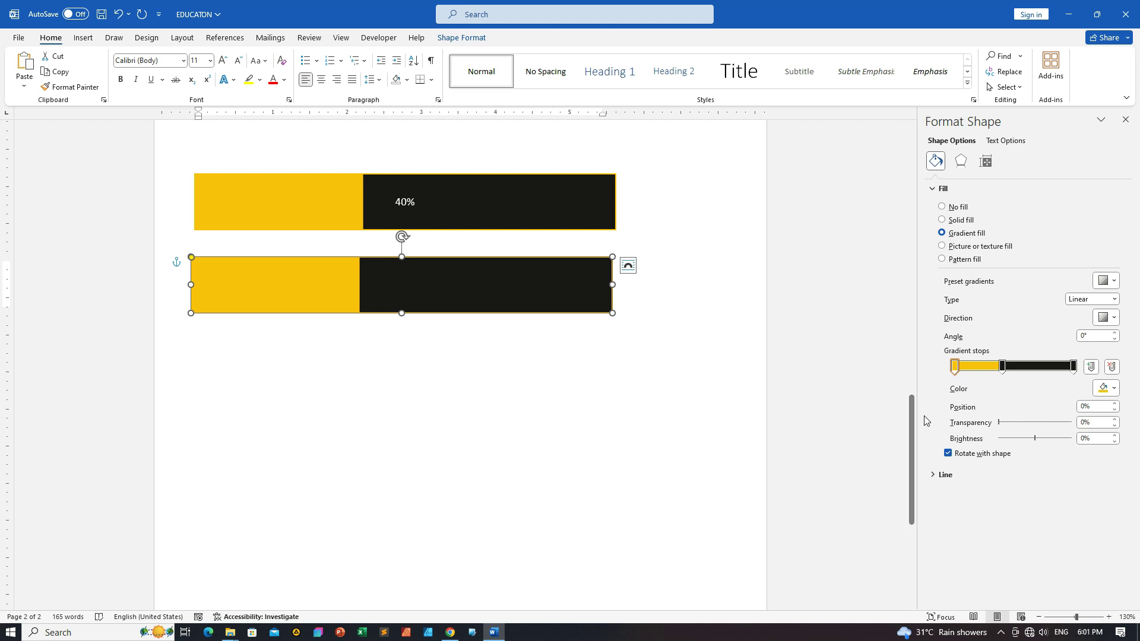
{"action": "left_click", "coordinate": [932, 191]}
{"action": "left_click", "coordinate": [931, 206]}
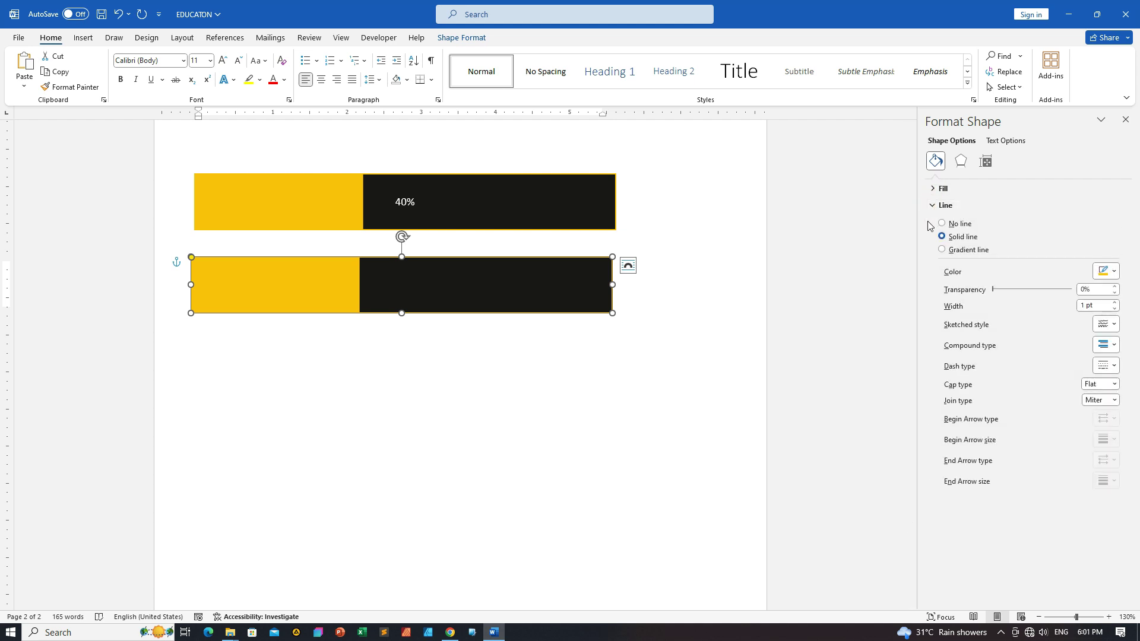
{"action": "left_click", "coordinate": [942, 224]}
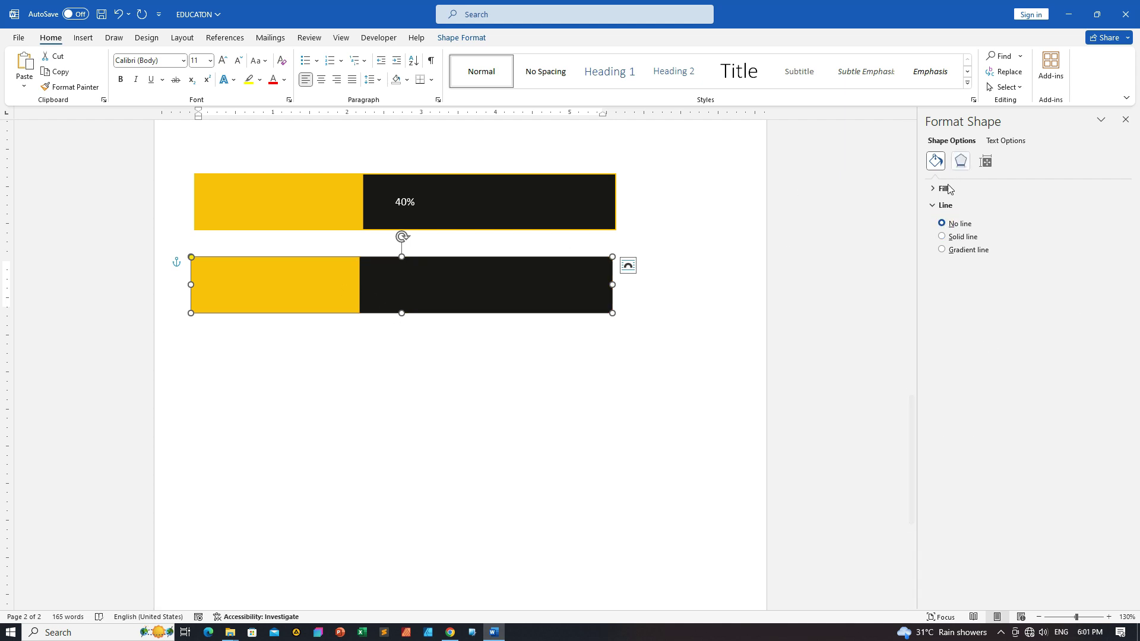
{"action": "left_click", "coordinate": [933, 205]}
{"action": "left_click", "coordinate": [934, 190]}
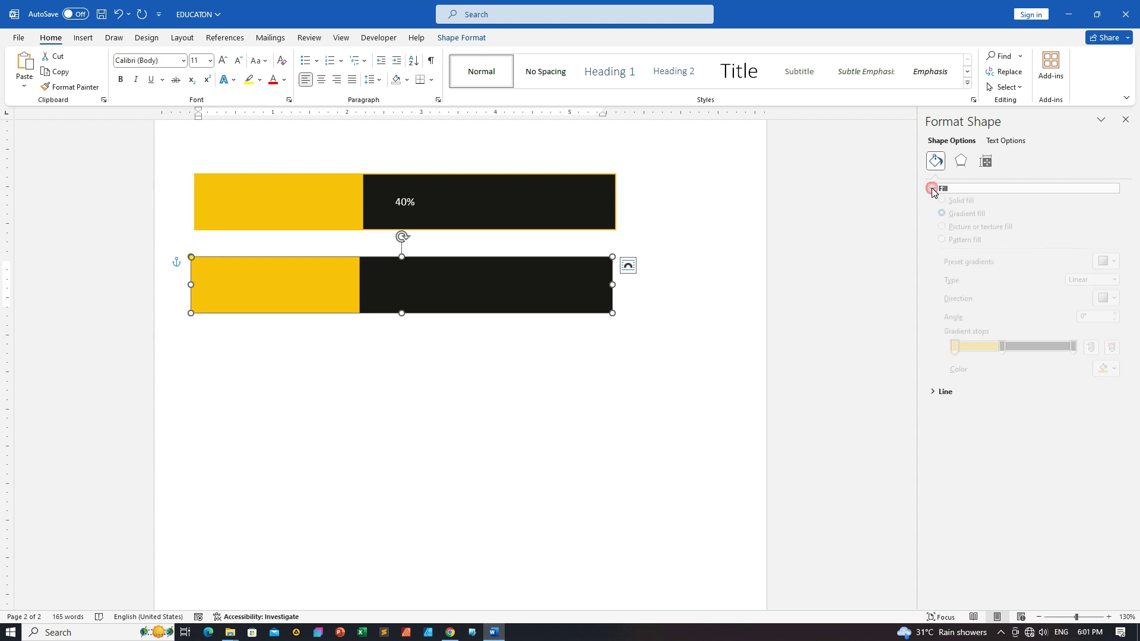
Set both the yellow and black gradient stop positions to 60%
{"action": "left_click_drag", "start_coordinate": [1004, 373], "coordinate": [1022, 371]}
{"action": "left_click", "coordinate": [1003, 367]}
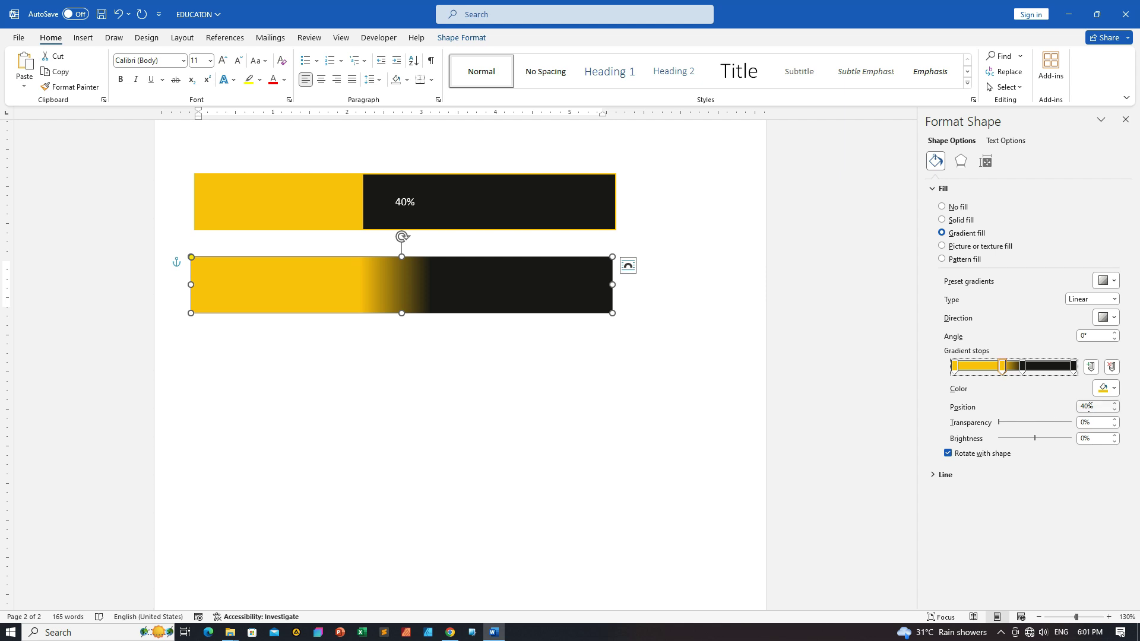
{"action": "left_click_drag", "start_coordinate": [1086, 406], "coordinate": [1076, 408]}
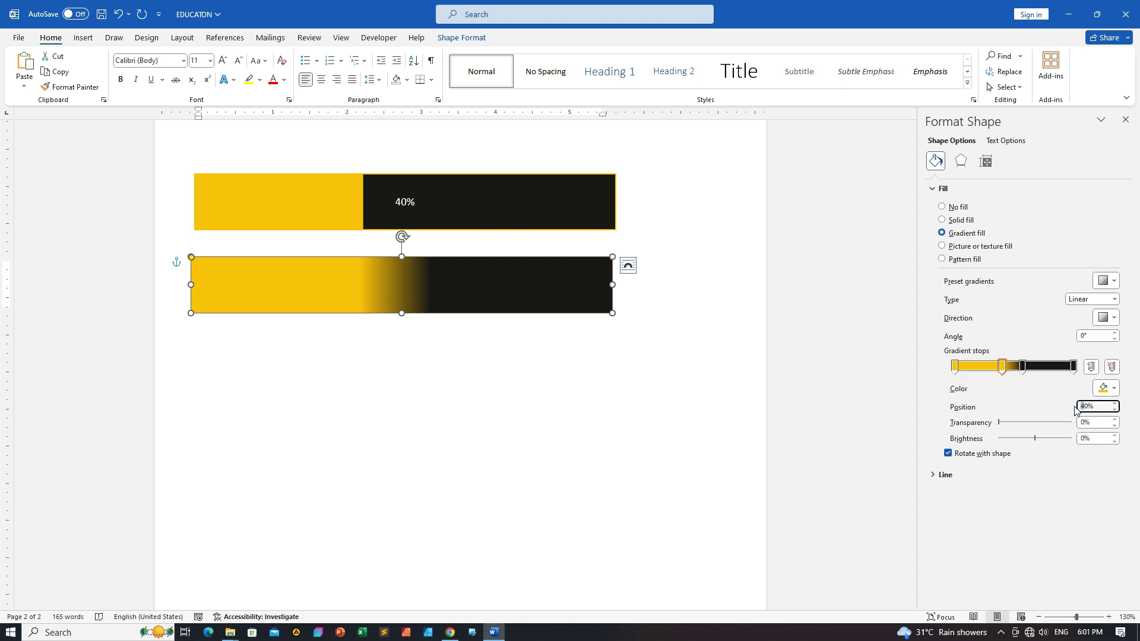
{"action": "type", "text": "6"}
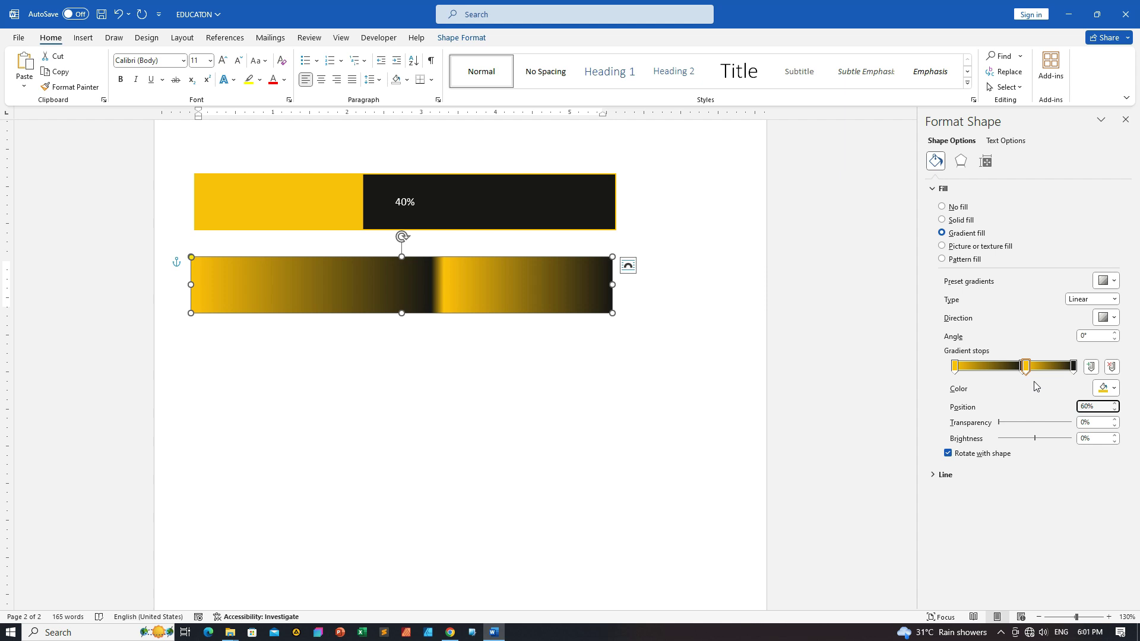
{"action": "left_click", "coordinate": [1022, 368]}
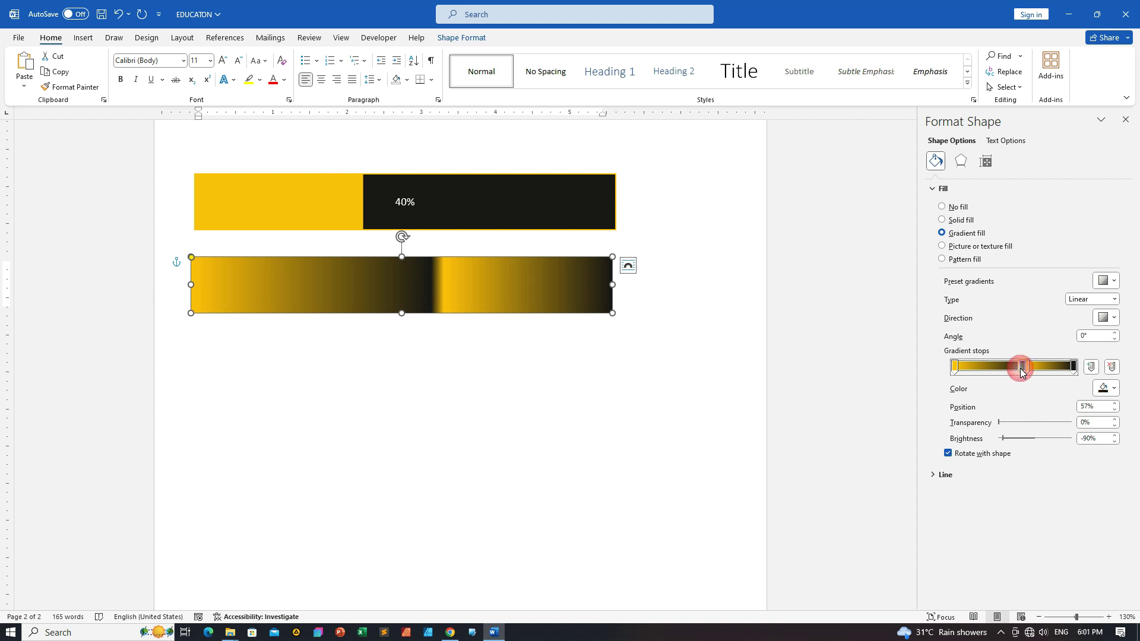
{"action": "left_click", "coordinate": [1095, 406]}
{"action": "type", "text": "60"}
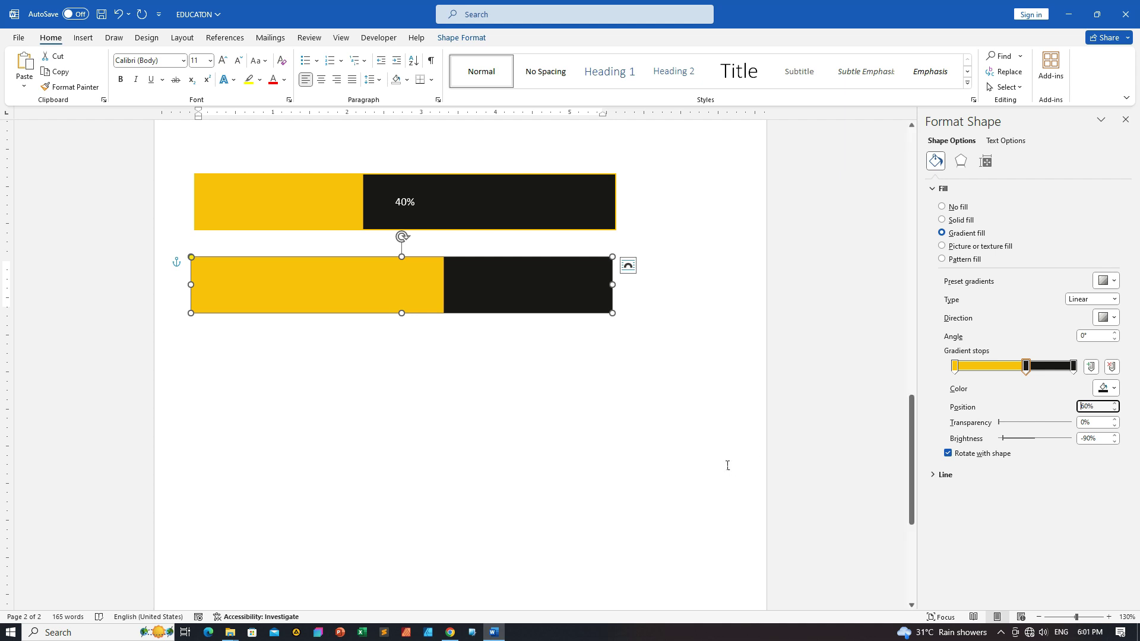
{"action": "left_click", "coordinate": [582, 393]}
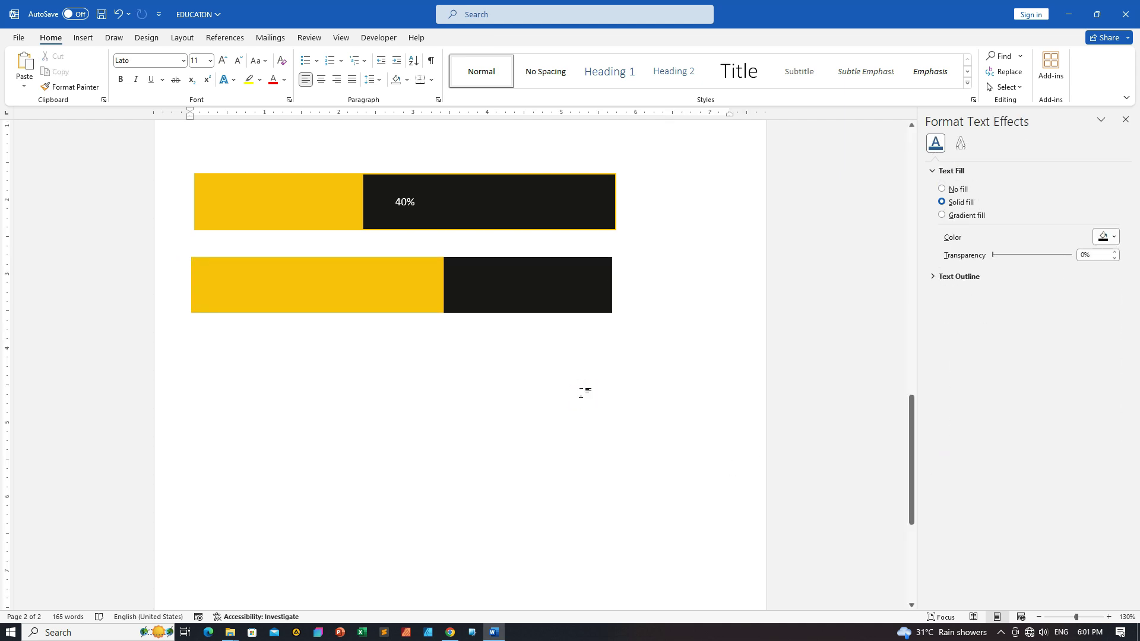
Resize the copied 60% bar from its corner into a thin, short strip
{"action": "left_click", "coordinate": [419, 291]}
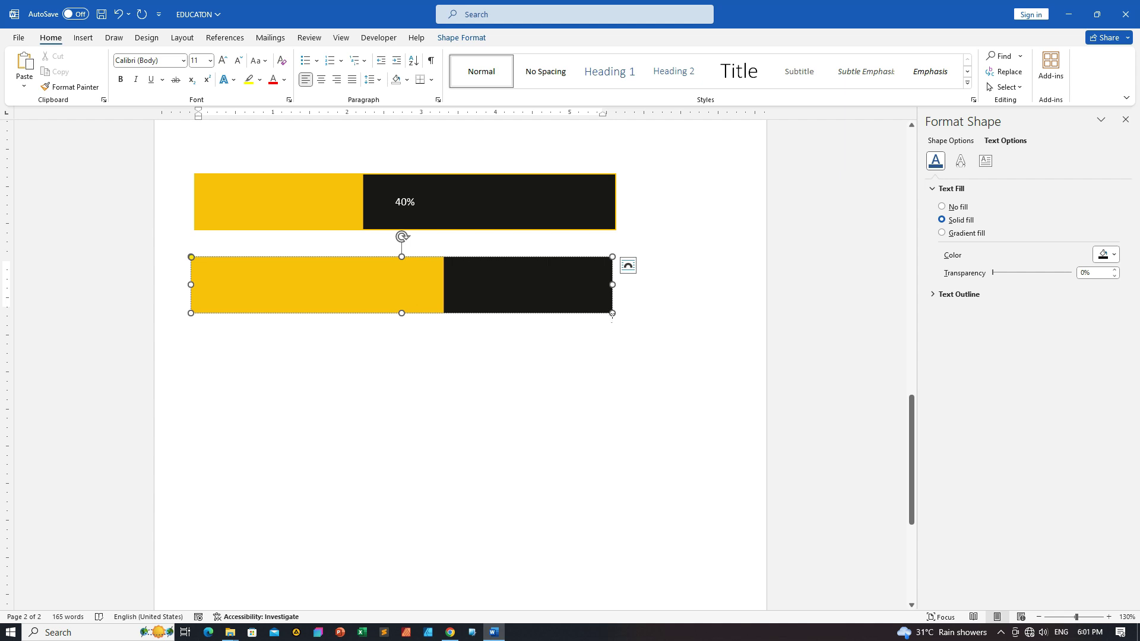
{"action": "left_click_drag", "start_coordinate": [613, 314], "coordinate": [342, 259]}
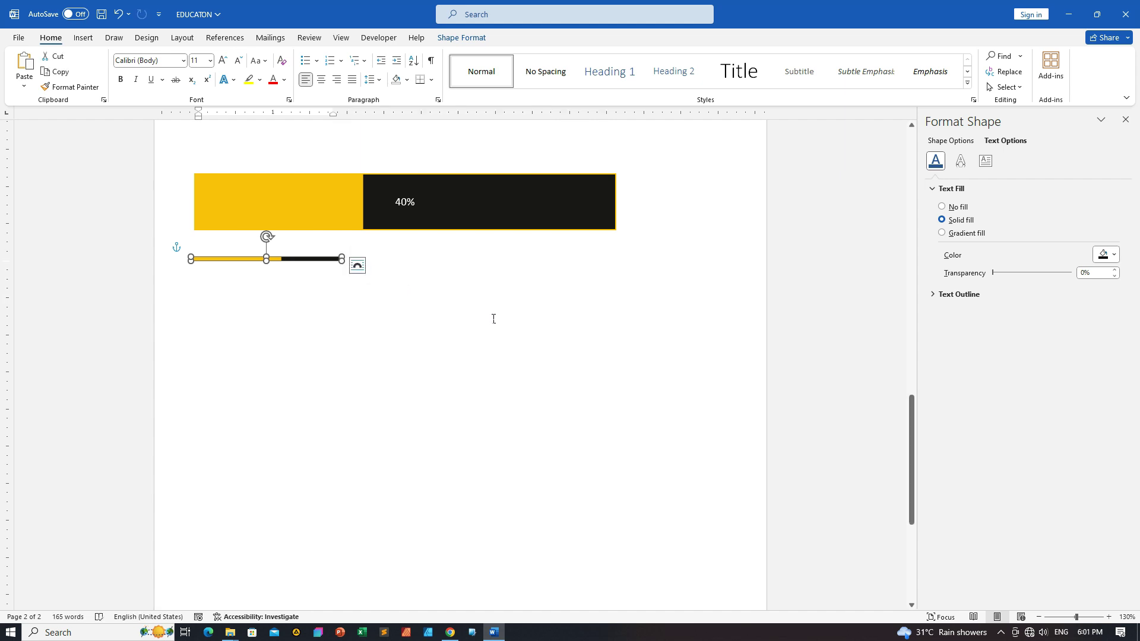
Paste the thin skill bar below Adobe Photoshop and shorten it to fit the cell
{"action": "scroll", "coordinate": [662, 317], "scroll_direction": "up", "scroll_amount": 5}
{"action": "left_click", "coordinate": [520, 249]}
{"action": "key", "text": "ctrl+v"}
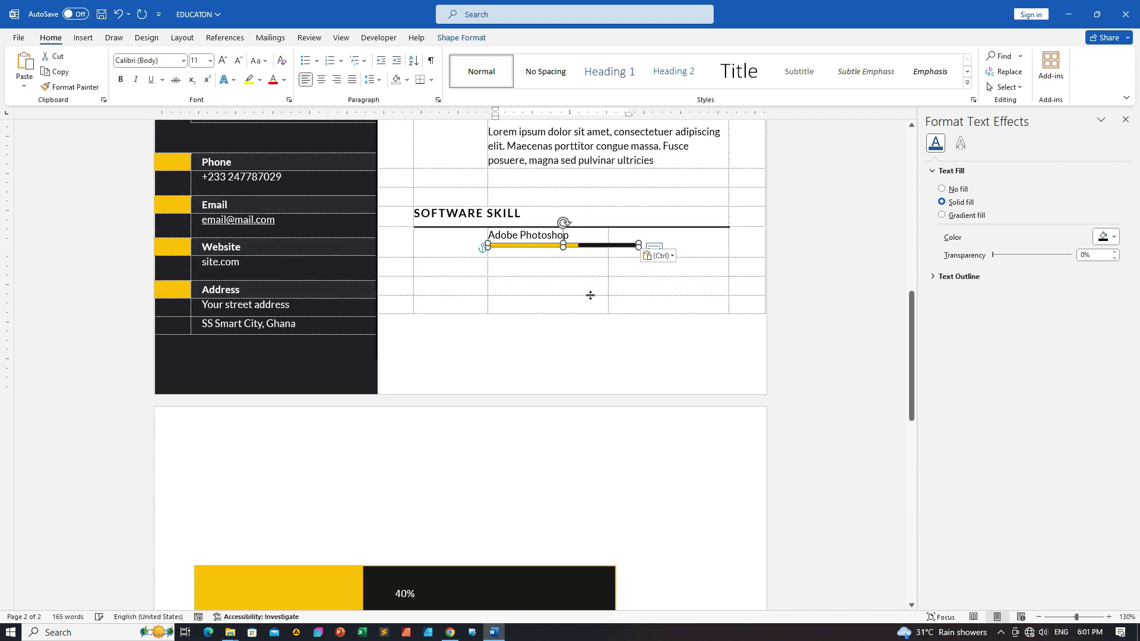
{"action": "scroll", "coordinate": [689, 237], "scroll_direction": "up", "scroll_amount": 11}
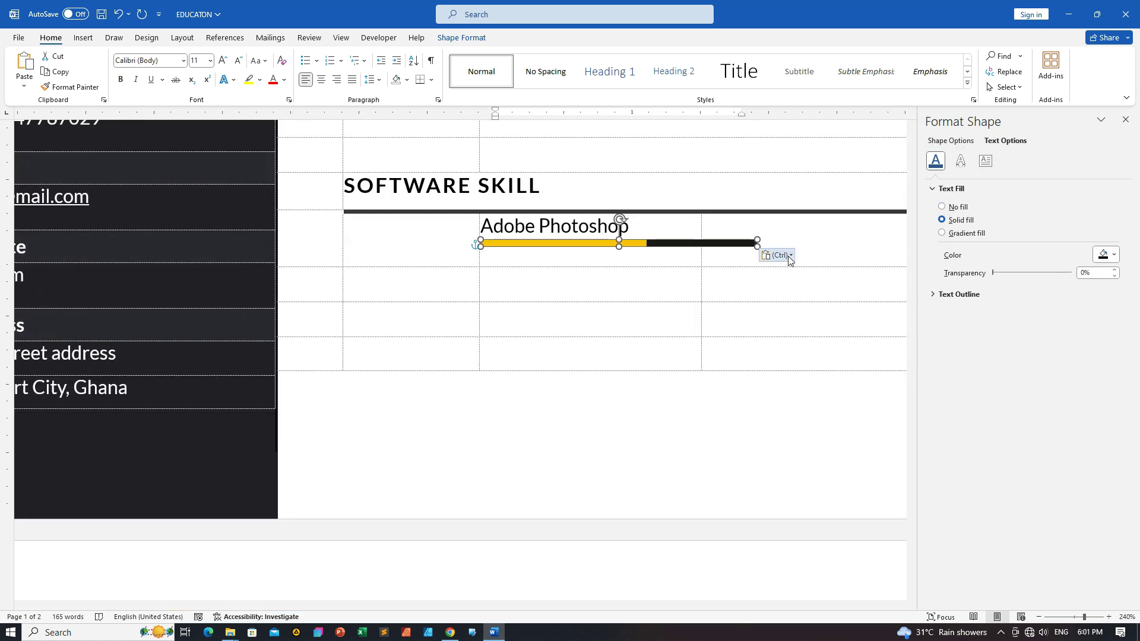
{"action": "left_click_drag", "start_coordinate": [758, 245], "coordinate": [689, 246]}
{"action": "left_click_drag", "start_coordinate": [540, 610], "coordinate": [683, 606]}
{"action": "left_click", "coordinate": [491, 287]}
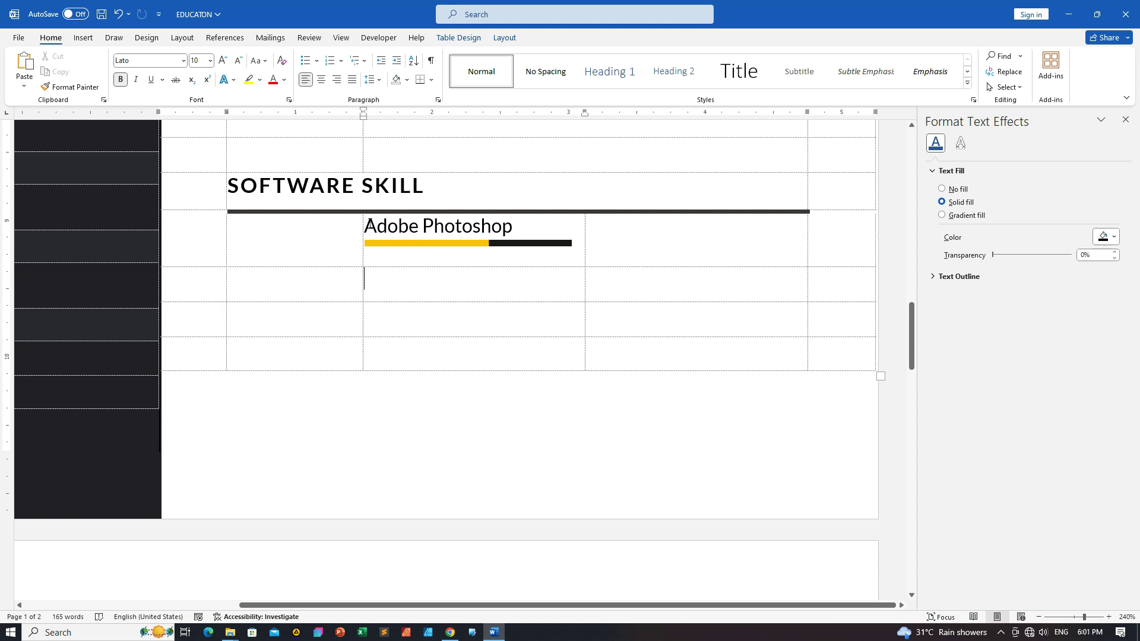
Duplicate the Adobe Photoshop label and its bar into the cell to the right
{"action": "left_click_drag", "start_coordinate": [367, 223], "coordinate": [567, 248]}
{"action": "key", "text": "ctrl+c"}
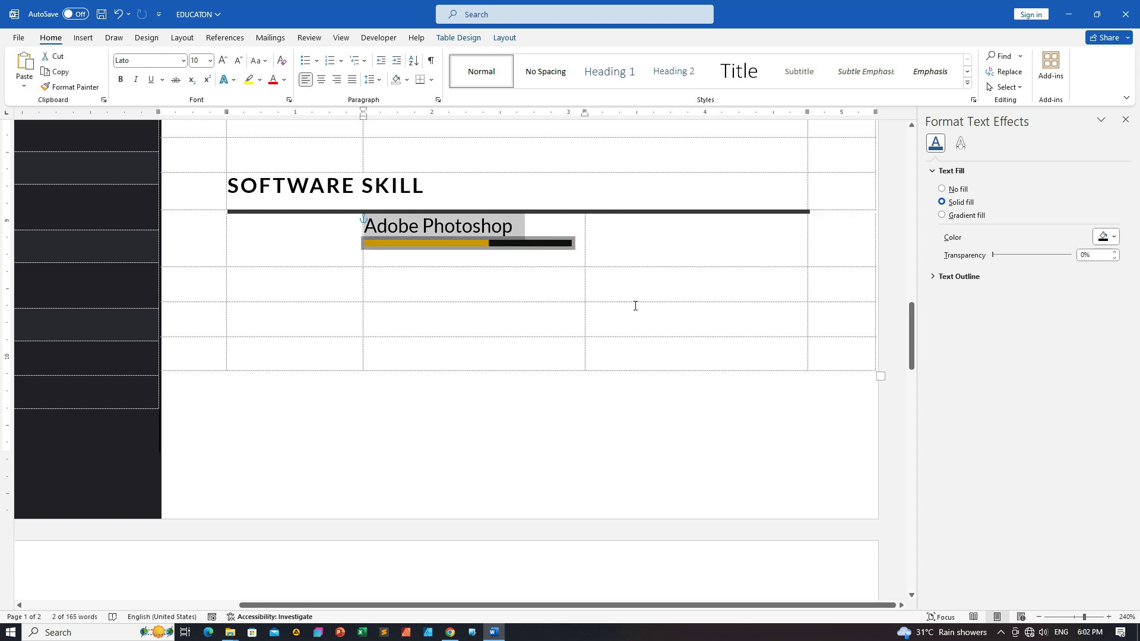
{"action": "left_click", "coordinate": [656, 248]}
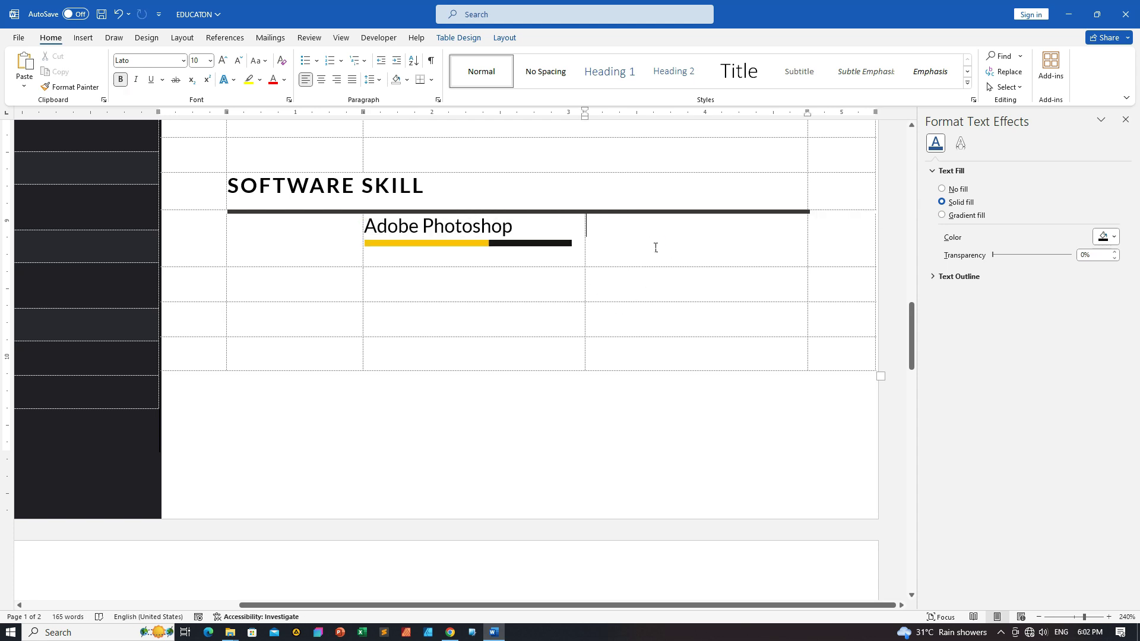
{"action": "key", "text": "ctrl+v"}
Set both gradient stops of the copied Photoshop bar to 50% for a sharp yellow-black split
{"action": "left_click", "coordinate": [689, 247]}
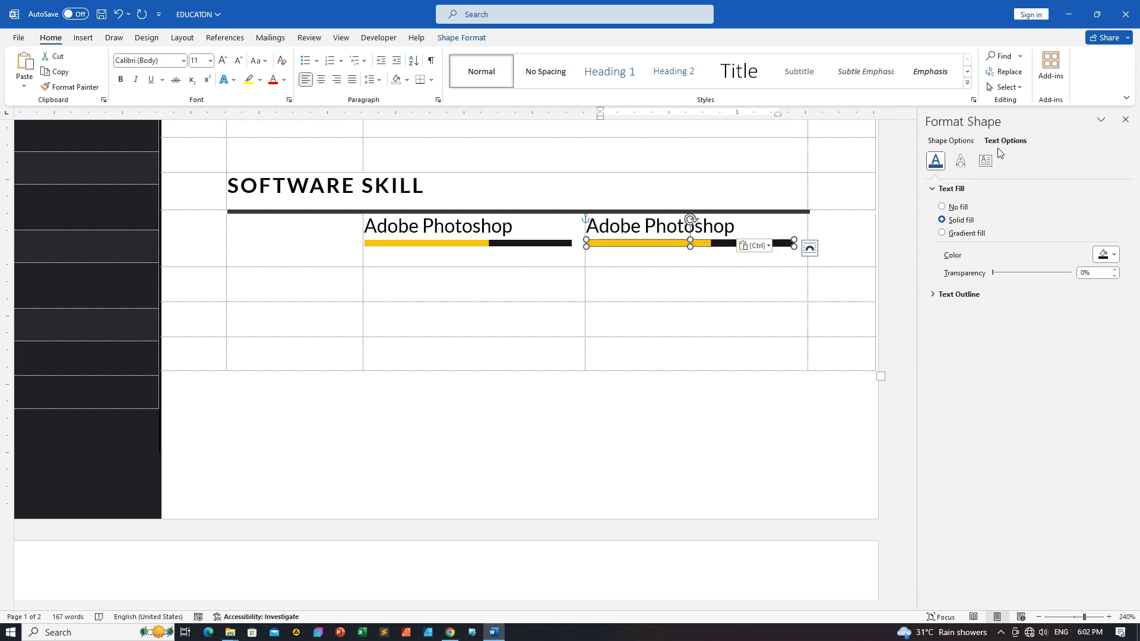
{"action": "left_click", "coordinate": [951, 141]}
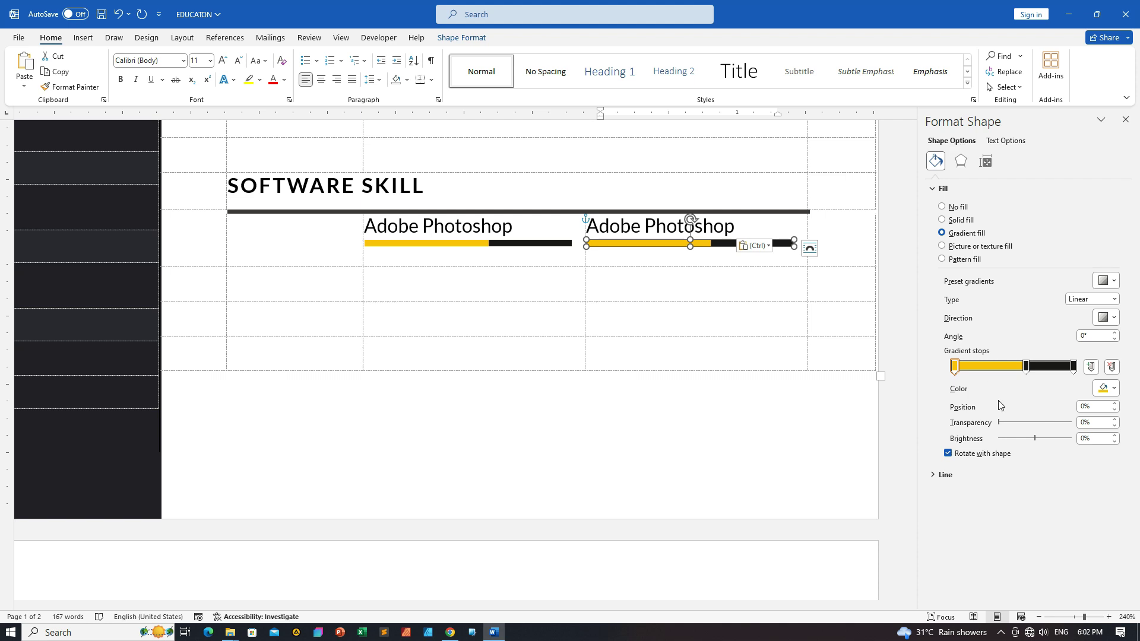
{"action": "left_click_drag", "start_coordinate": [1027, 370], "coordinate": [1045, 369]}
{"action": "left_click", "coordinate": [1027, 367]}
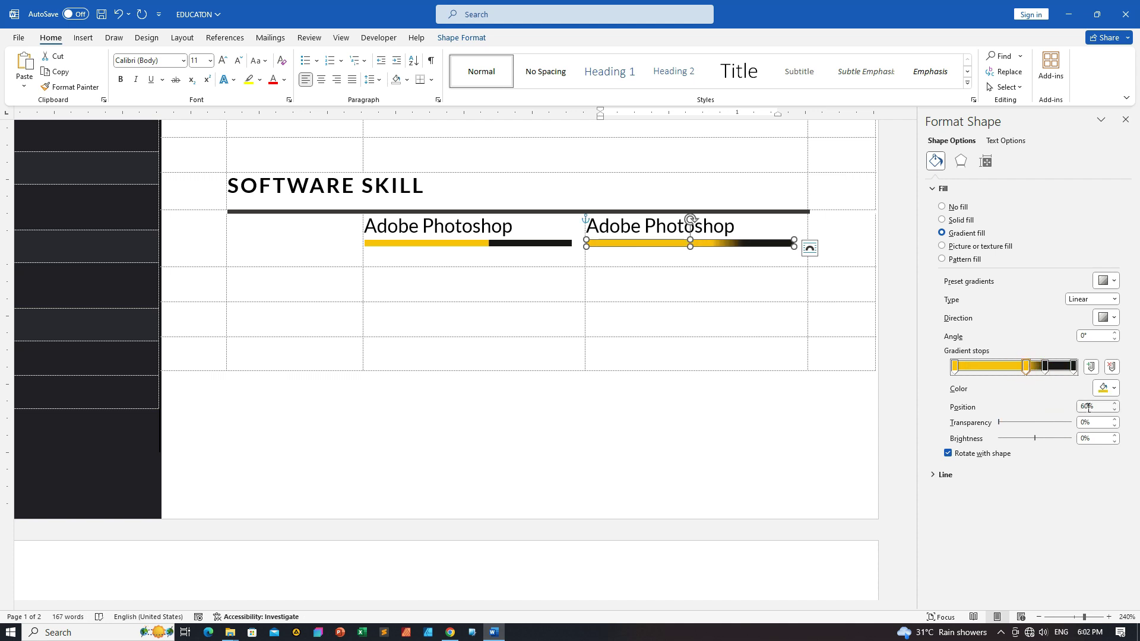
{"action": "left_click", "coordinate": [1085, 407]}
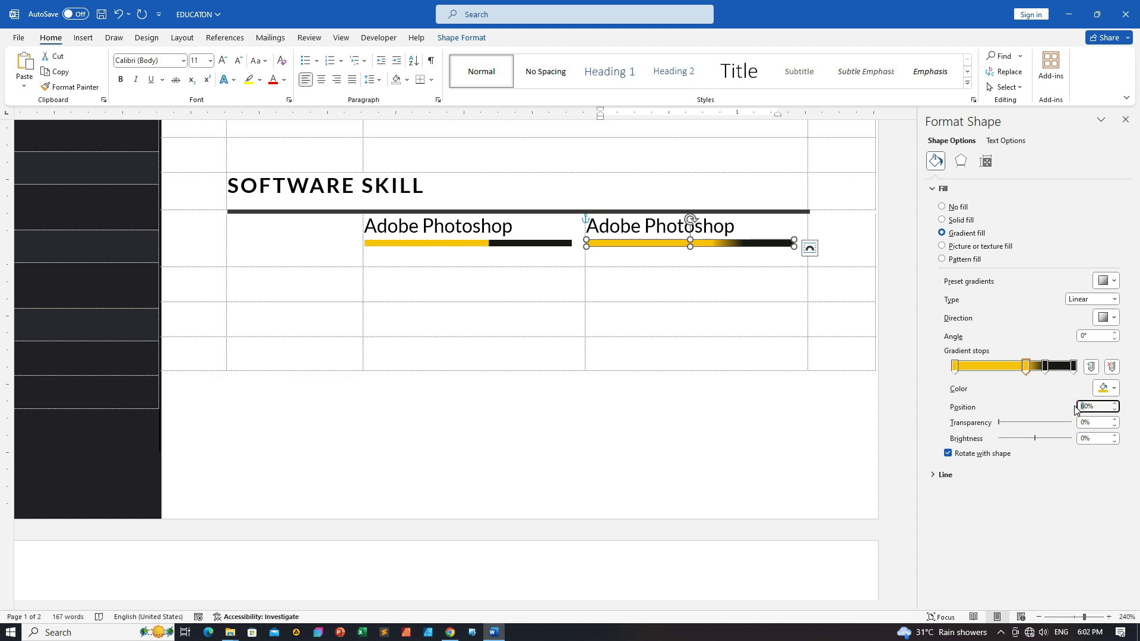
{"action": "type", "text": "5"}
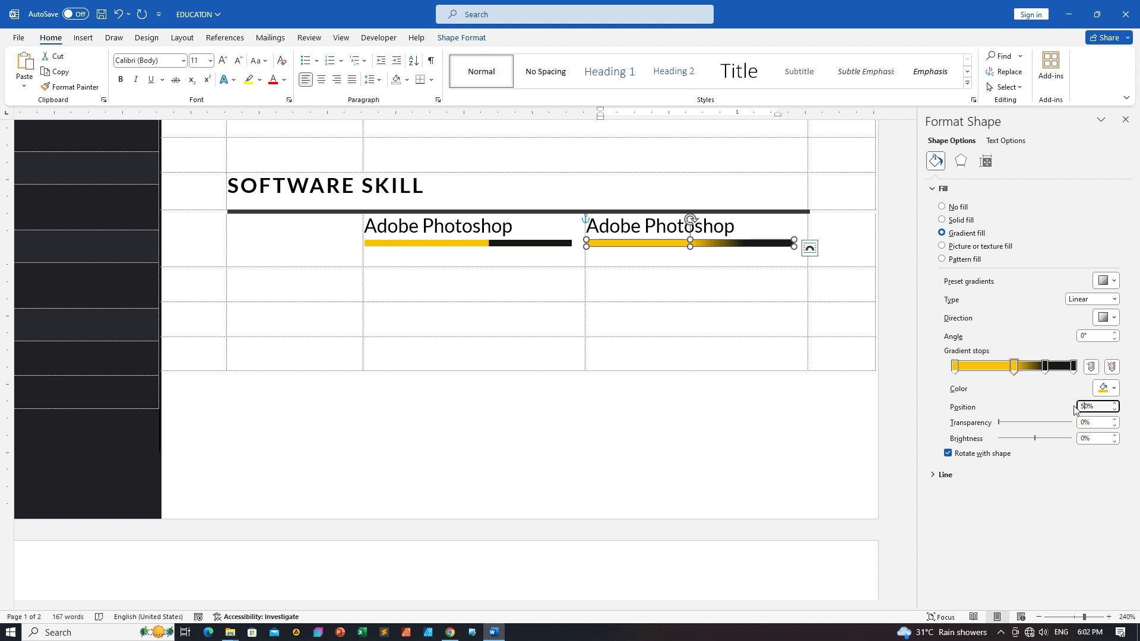
{"action": "left_click", "coordinate": [1045, 365]}
{"action": "double_click", "coordinate": [1088, 407]}
{"action": "type", "text": "50"}
{"action": "key", "text": "Return"}
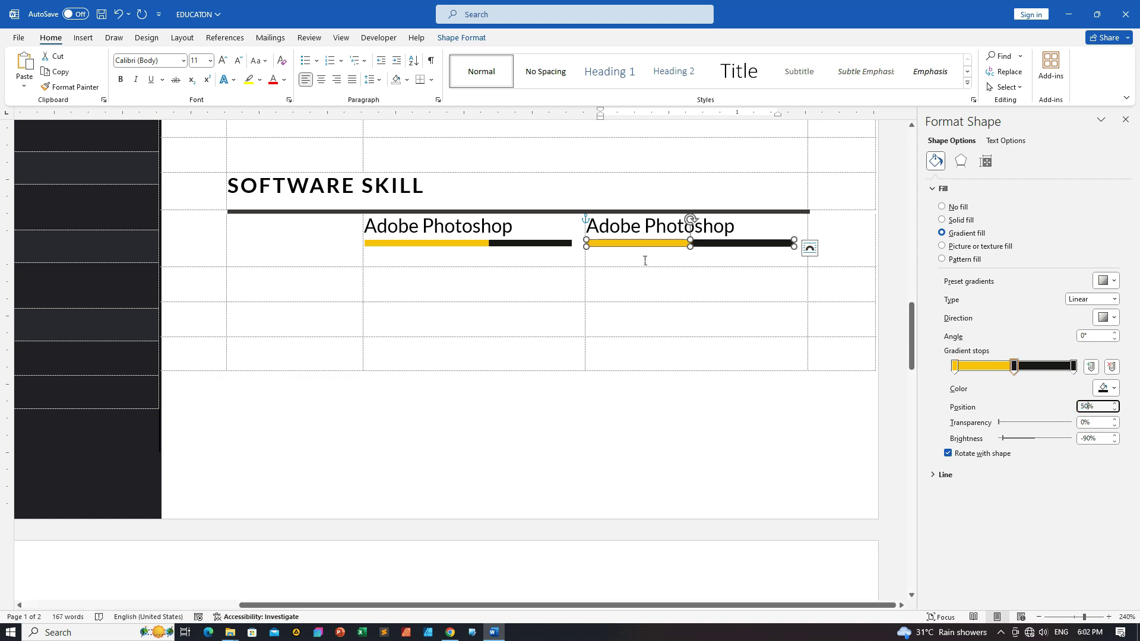
{"action": "left_click", "coordinate": [485, 276]}
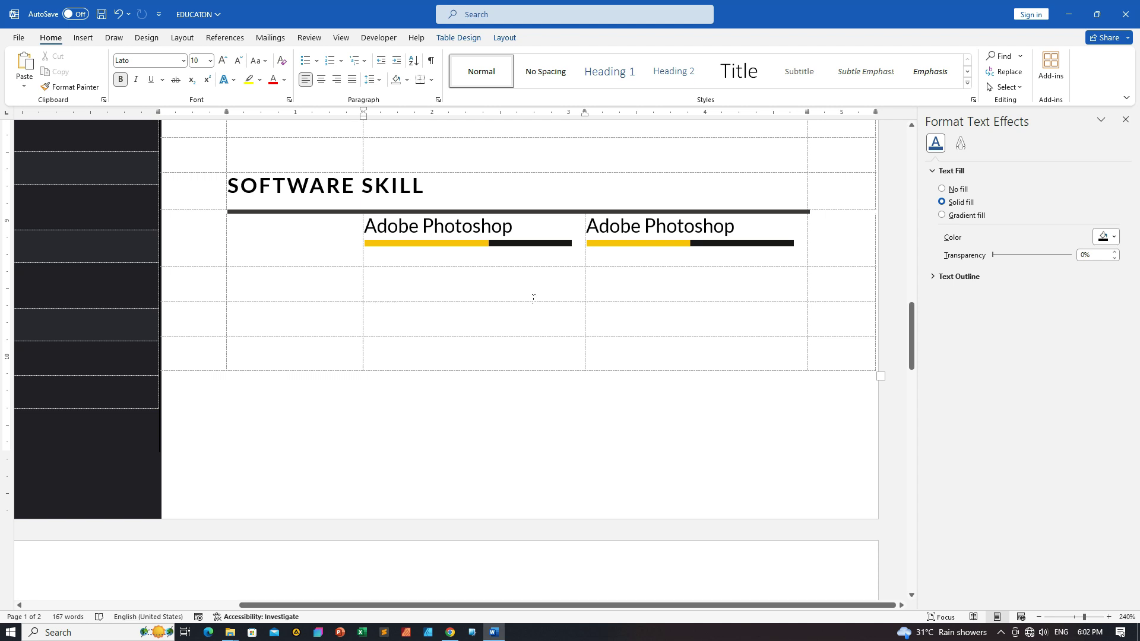
Paste a third Adobe Photoshop entry below the first and add a gradient stop at 30%
{"action": "key", "text": "ctrl+v"}
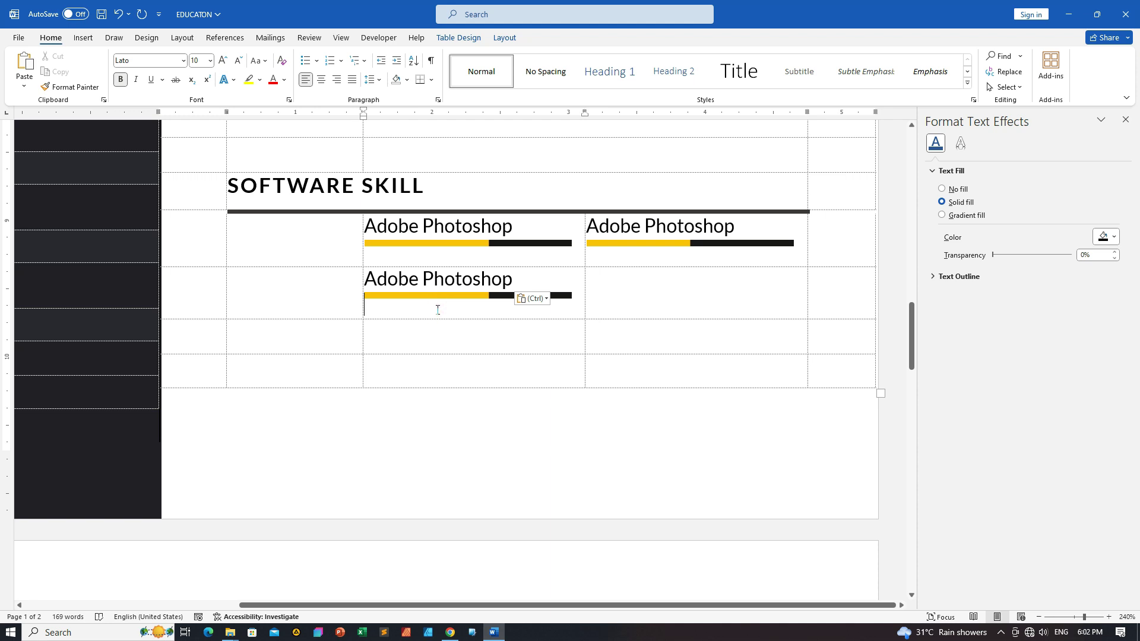
{"action": "left_click", "coordinate": [435, 297]}
{"action": "left_click", "coordinate": [947, 141]}
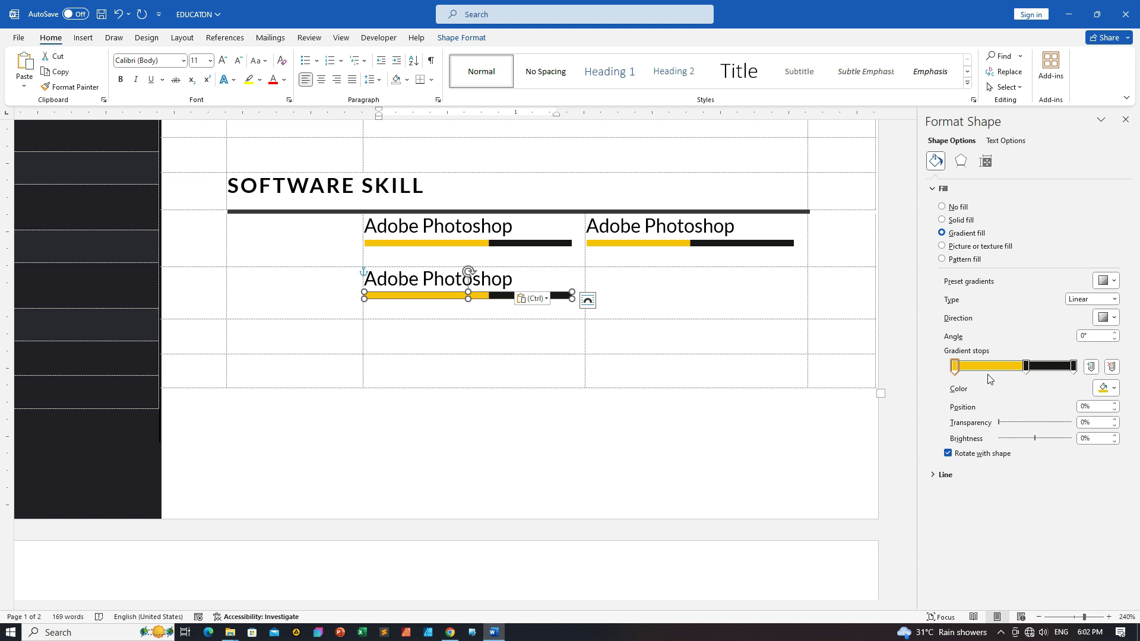
{"action": "mouse_move", "coordinate": [1028, 370]}
{"action": "left_mouse_down"}
{"action": "mouse_move", "coordinate": [1043, 368]}
{"action": "mouse_move", "coordinate": [1014, 368]}
{"action": "left_mouse_up"}
{"action": "double_click", "coordinate": [1089, 406]}
{"action": "type", "text": "30"}
{"action": "key", "text": "Return"}
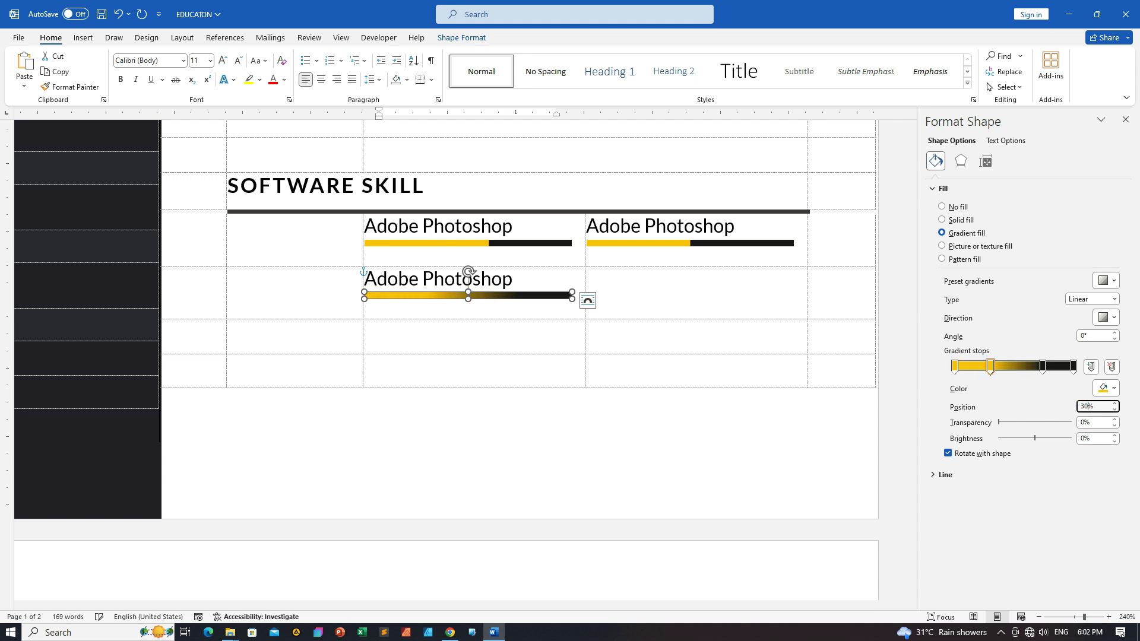
Move the bar's dark gradient stop to 30% as well for a sharp yellow-black split
{"action": "left_click", "coordinate": [1042, 367]}
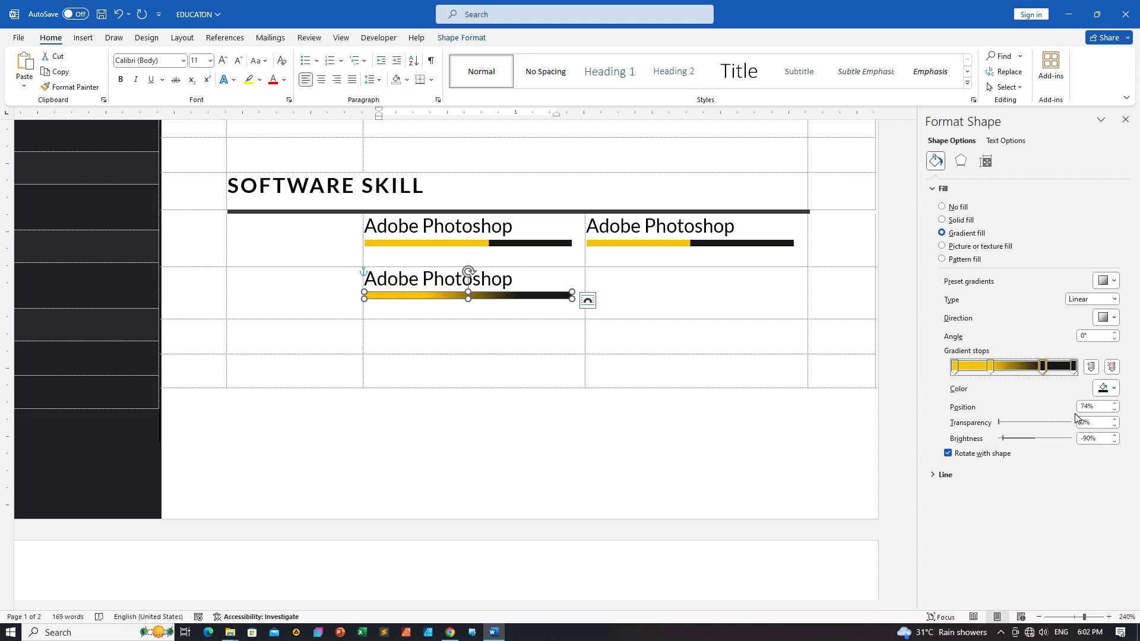
{"action": "double_click", "coordinate": [1088, 407]}
{"action": "type", "text": "30"}
{"action": "key", "text": "Return"}
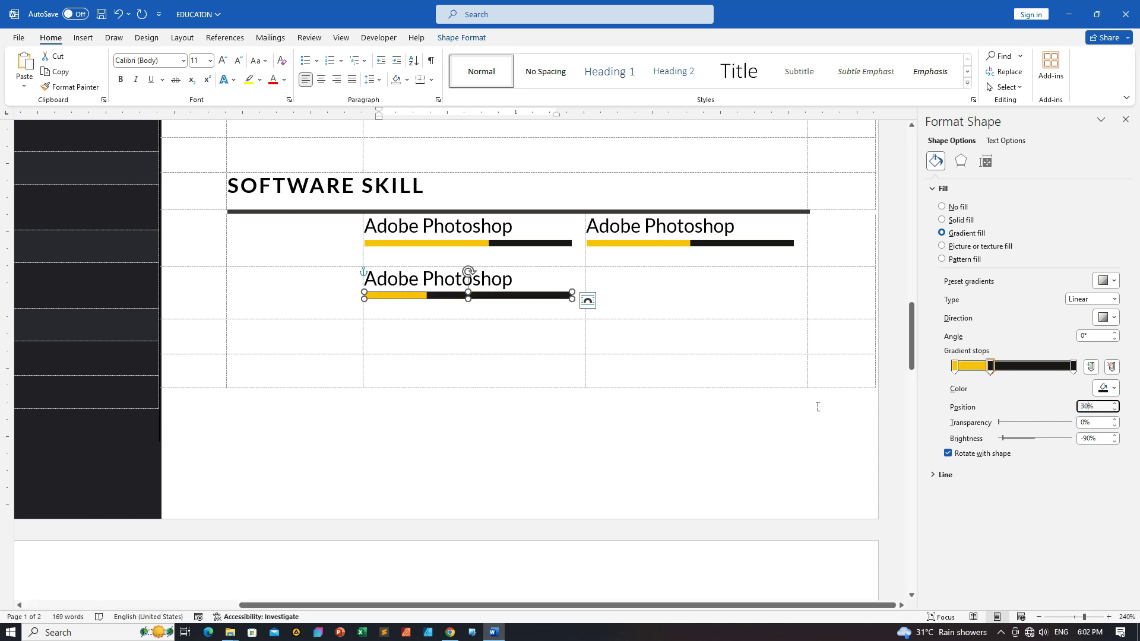
{"action": "left_click", "coordinate": [677, 314]}
Save the résumé with its three Photoshop entries, then scroll to the 40% bar on page 2
{"action": "scroll", "coordinate": [660, 316], "scroll_direction": "down", "scroll_amount": 13}
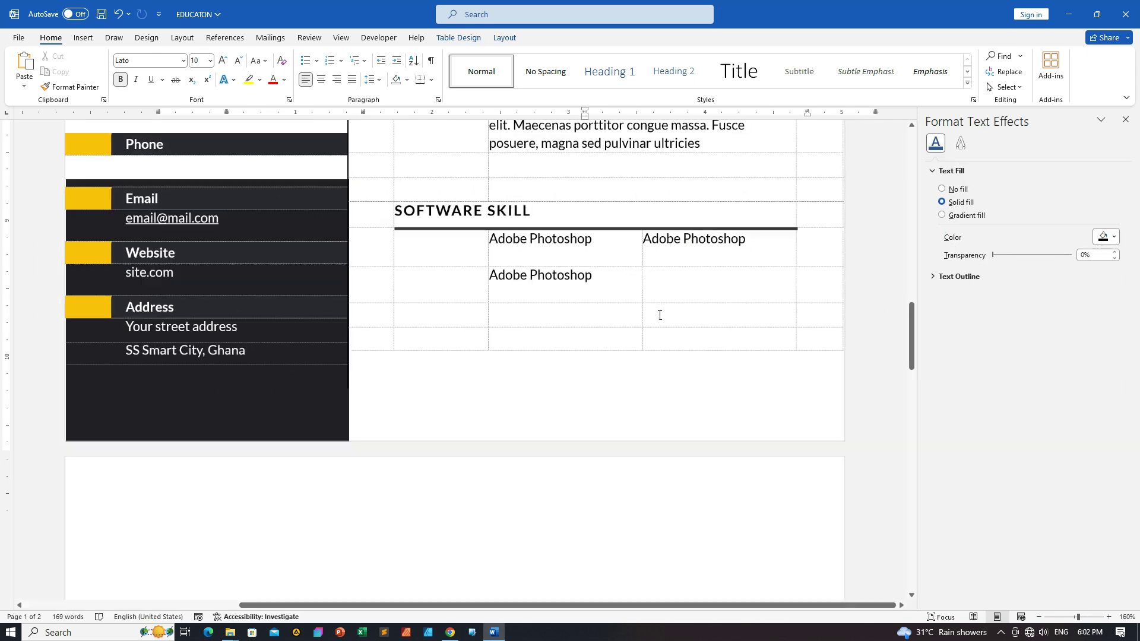
{"action": "scroll", "coordinate": [660, 315], "scroll_direction": "down", "scroll_amount": 3}
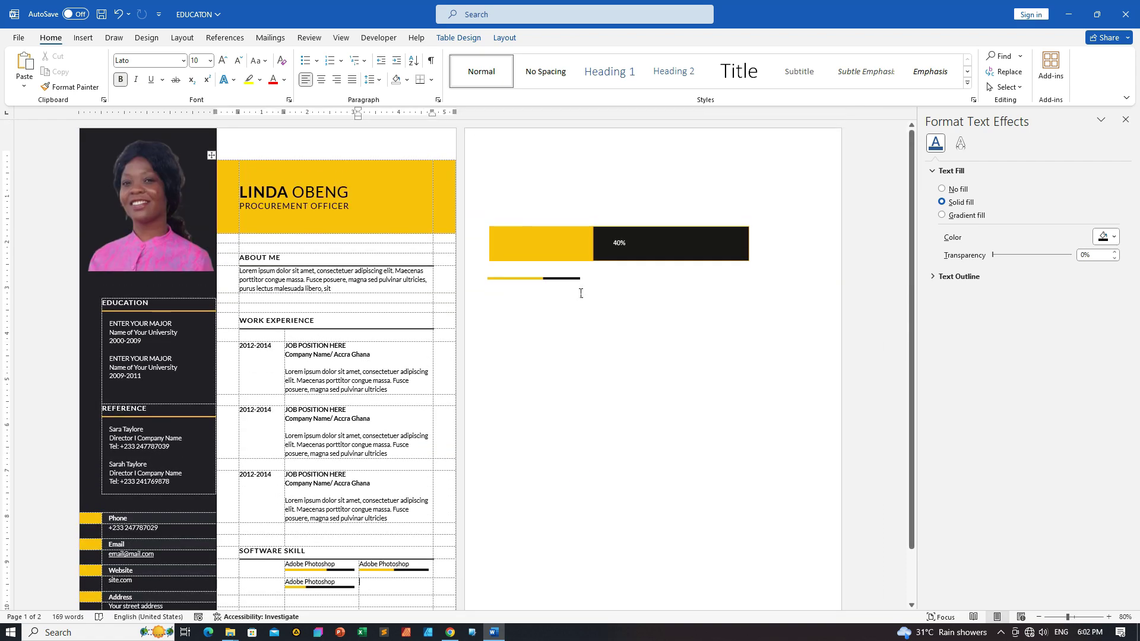
{"action": "scroll", "coordinate": [614, 300], "scroll_direction": "up", "scroll_amount": 2}
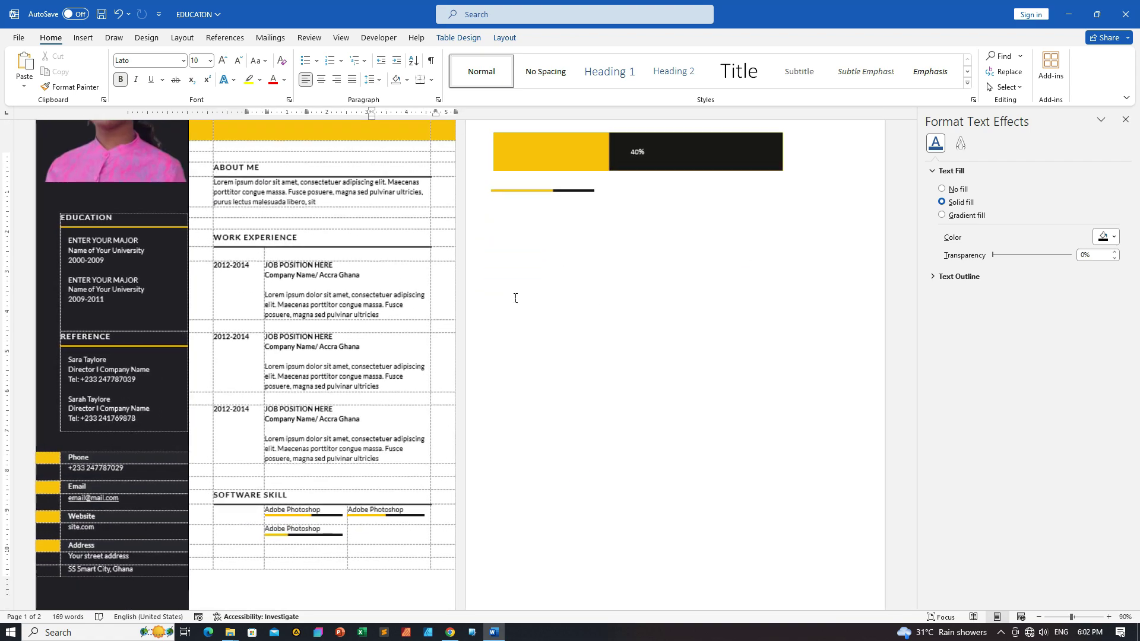
{"action": "scroll", "coordinate": [526, 284], "scroll_direction": "down", "scroll_amount": 3}
{"action": "scroll", "coordinate": [534, 309], "scroll_direction": "up", "scroll_amount": 2}
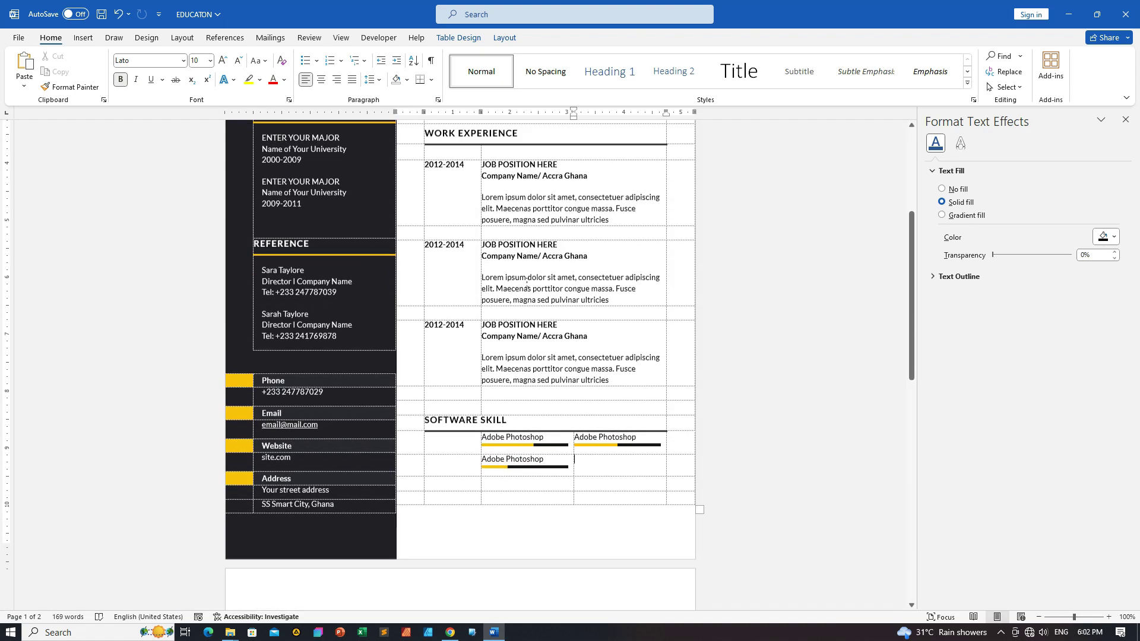
{"action": "left_click", "coordinate": [601, 473]}
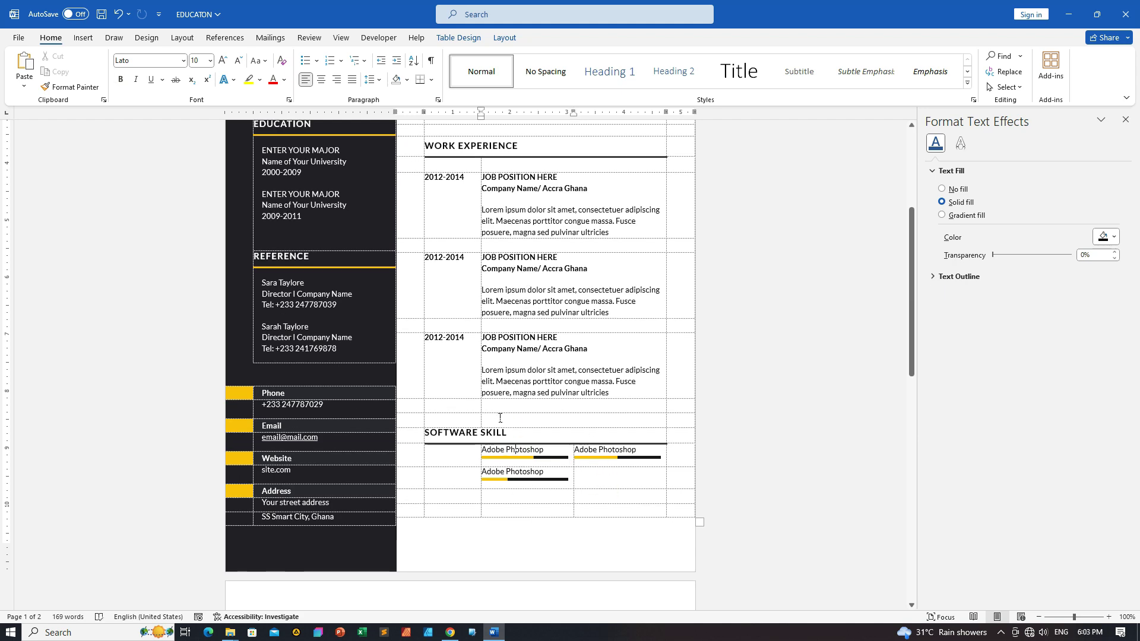
{"action": "scroll", "coordinate": [471, 297], "scroll_direction": "up", "scroll_amount": 4}
{"action": "scroll", "coordinate": [470, 297], "scroll_direction": "down", "scroll_amount": 5}
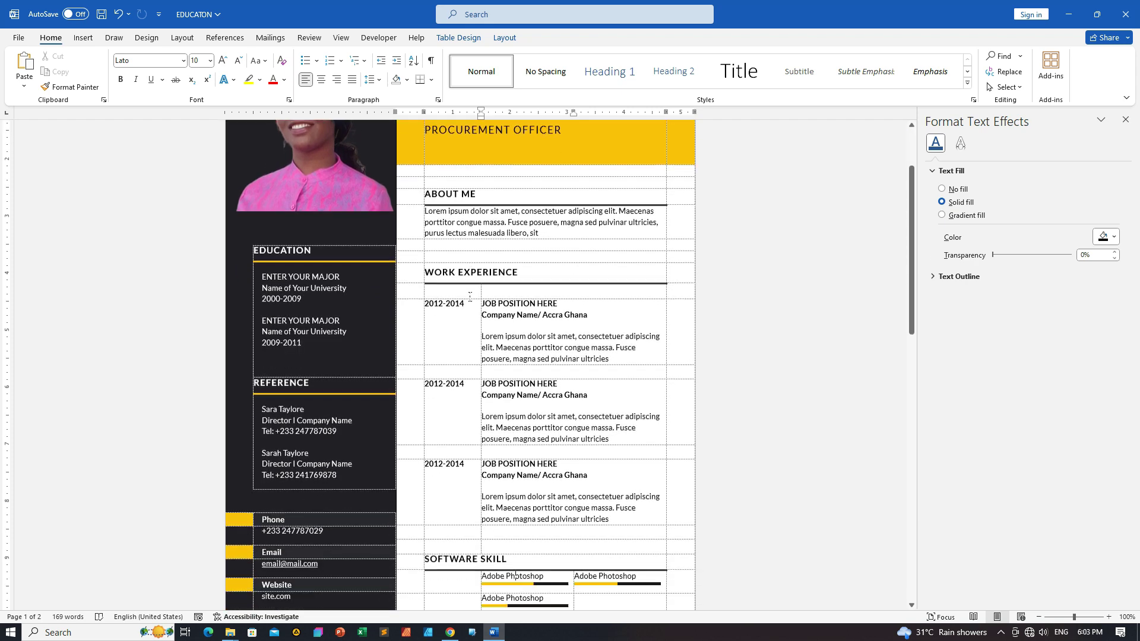
{"action": "scroll", "coordinate": [537, 387], "scroll_direction": "up", "scroll_amount": 1}
{"action": "left_click", "coordinate": [101, 14]}
{"action": "scroll", "coordinate": [564, 276], "scroll_direction": "down", "scroll_amount": 4}
{"action": "scroll", "coordinate": [564, 276], "scroll_direction": "down", "scroll_amount": 4}
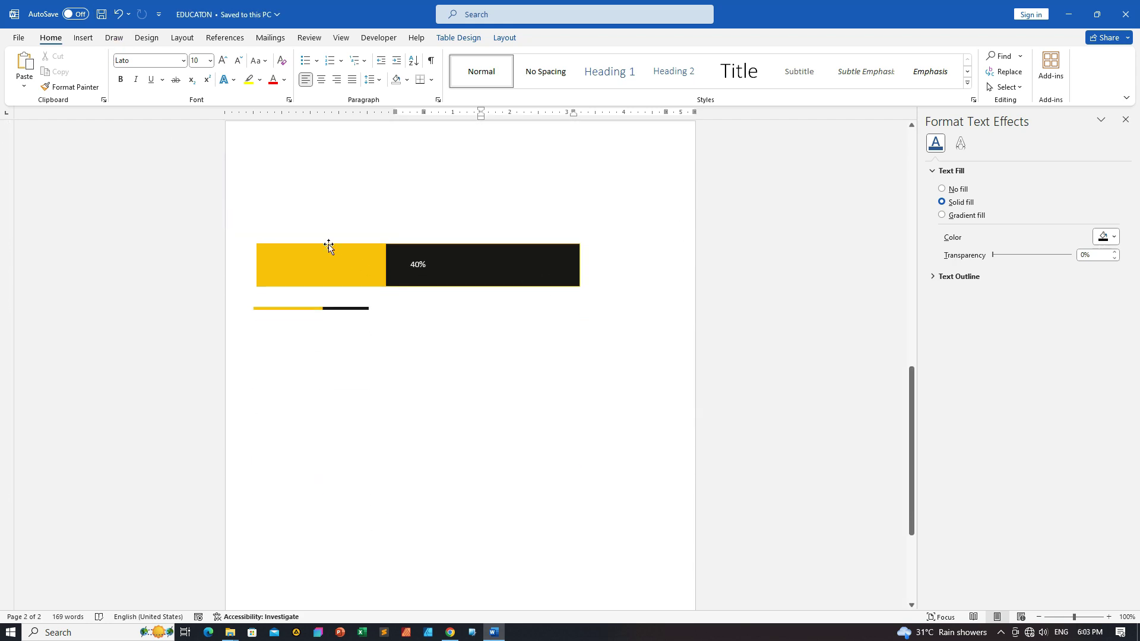
Round the page-2 progress bar into a pill shape and widen it toward the right margin
{"action": "left_click", "coordinate": [328, 246]}
{"action": "left_click_drag", "start_coordinate": [256, 244], "coordinate": [323, 249]}
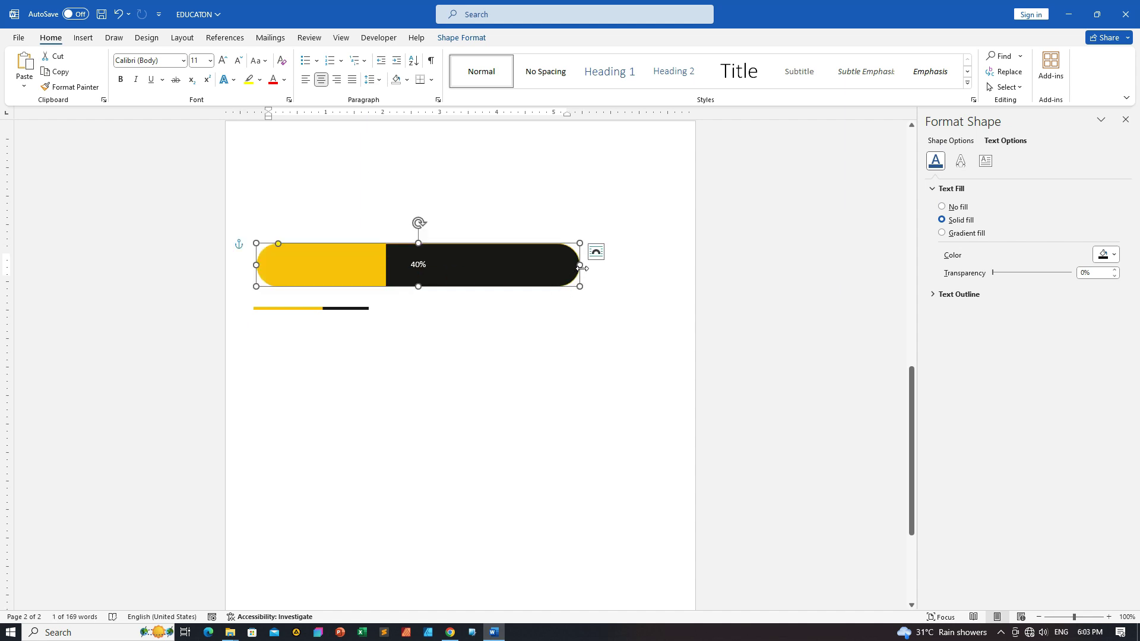
{"action": "left_click_drag", "start_coordinate": [582, 266], "coordinate": [664, 265]}
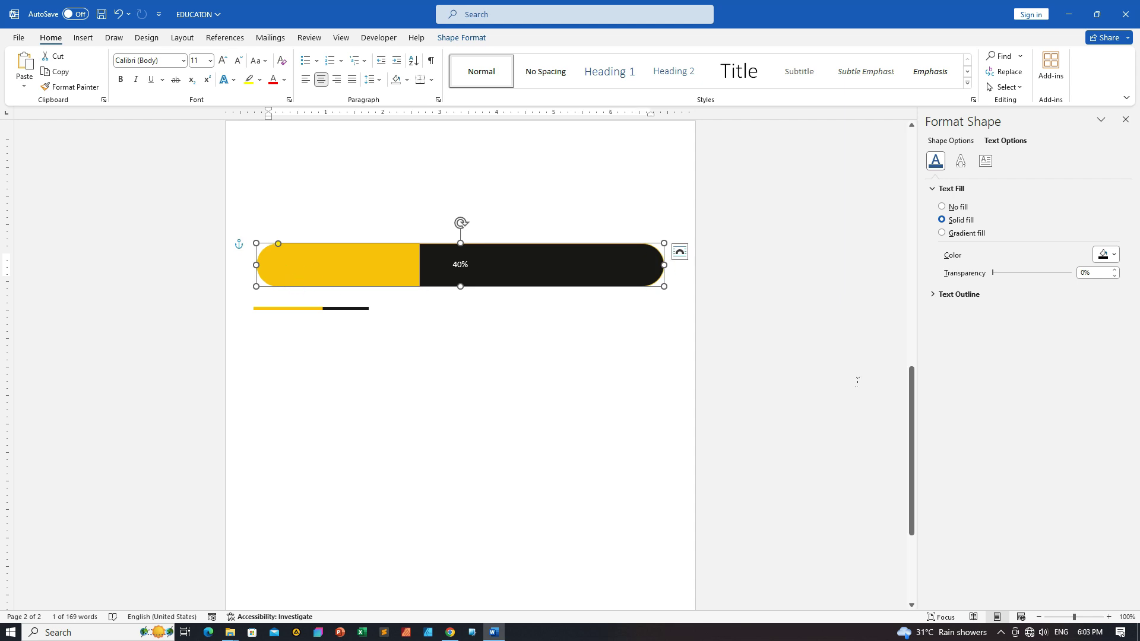
Thicken the progress bar's outline to 2 pt
{"action": "scroll", "coordinate": [567, 332], "scroll_direction": "down", "scroll_amount": 1}
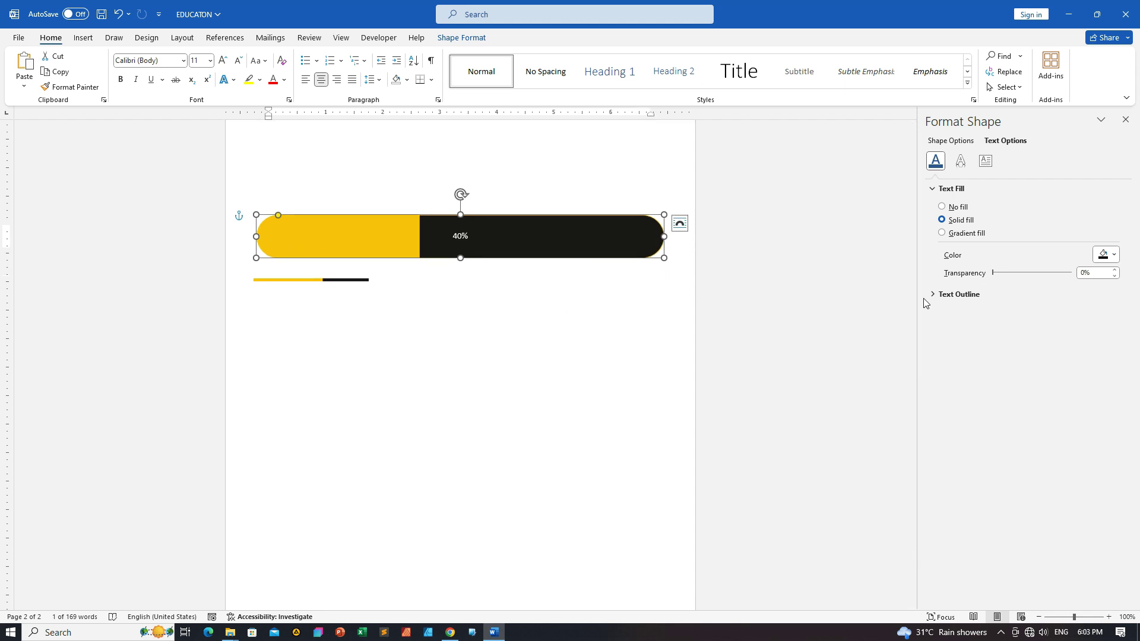
{"action": "left_click", "coordinate": [951, 144]}
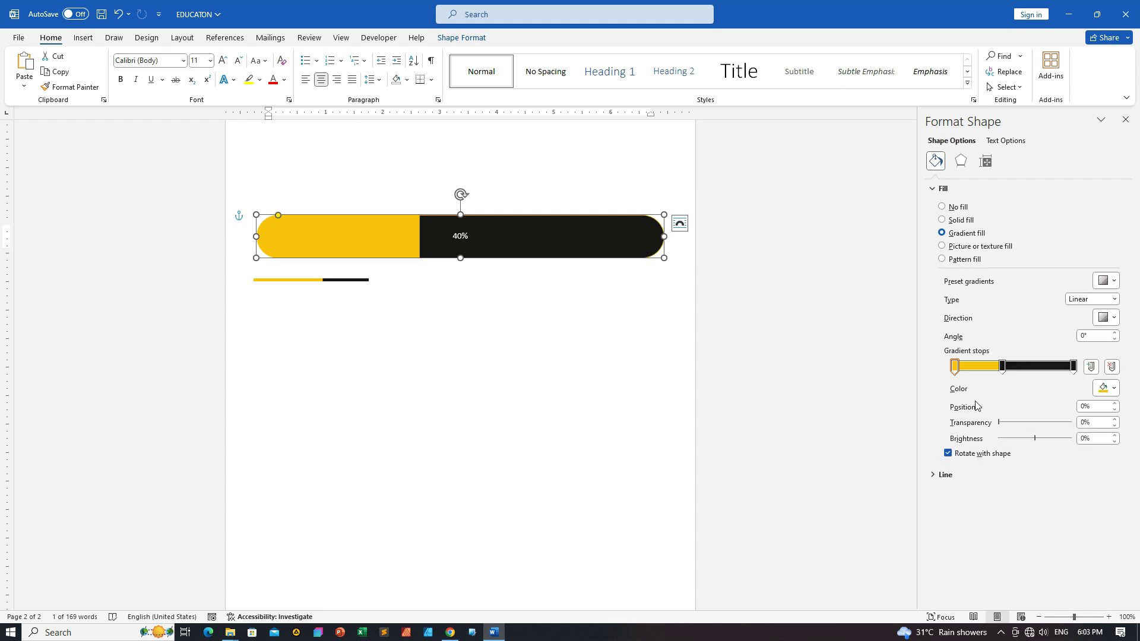
{"action": "left_click", "coordinate": [934, 477]}
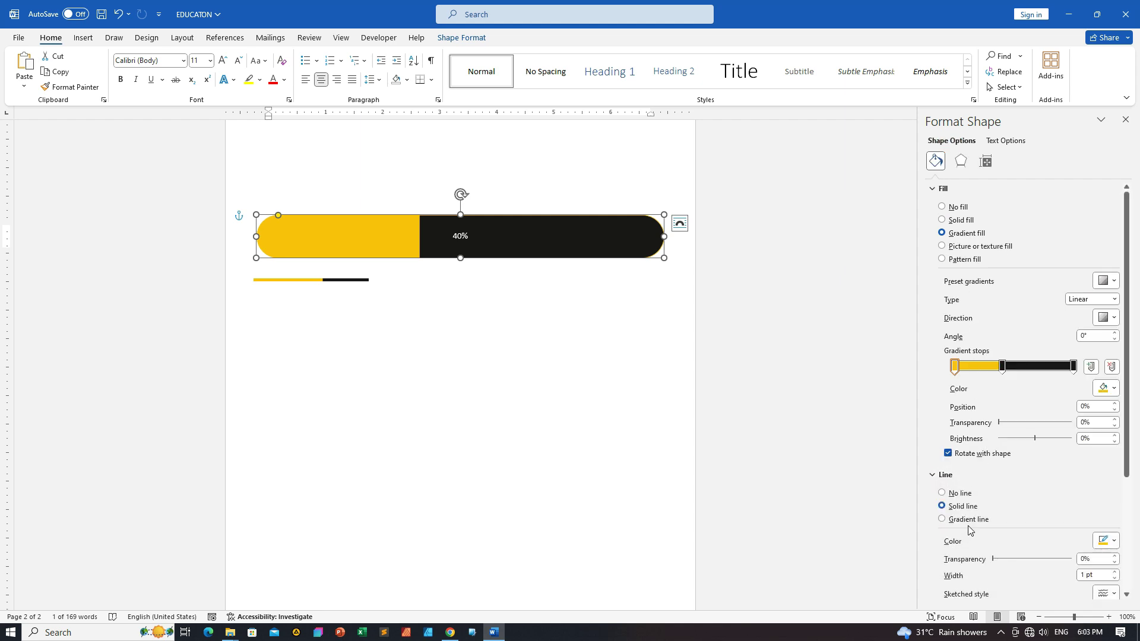
{"action": "scroll", "coordinate": [1135, 538], "scroll_direction": "down", "scroll_amount": 1}
{"action": "left_click", "coordinate": [1115, 543]}
{"action": "left_click", "coordinate": [1115, 543]}
{"action": "left_click", "coordinate": [1115, 544]}
{"action": "left_click", "coordinate": [1115, 543]}
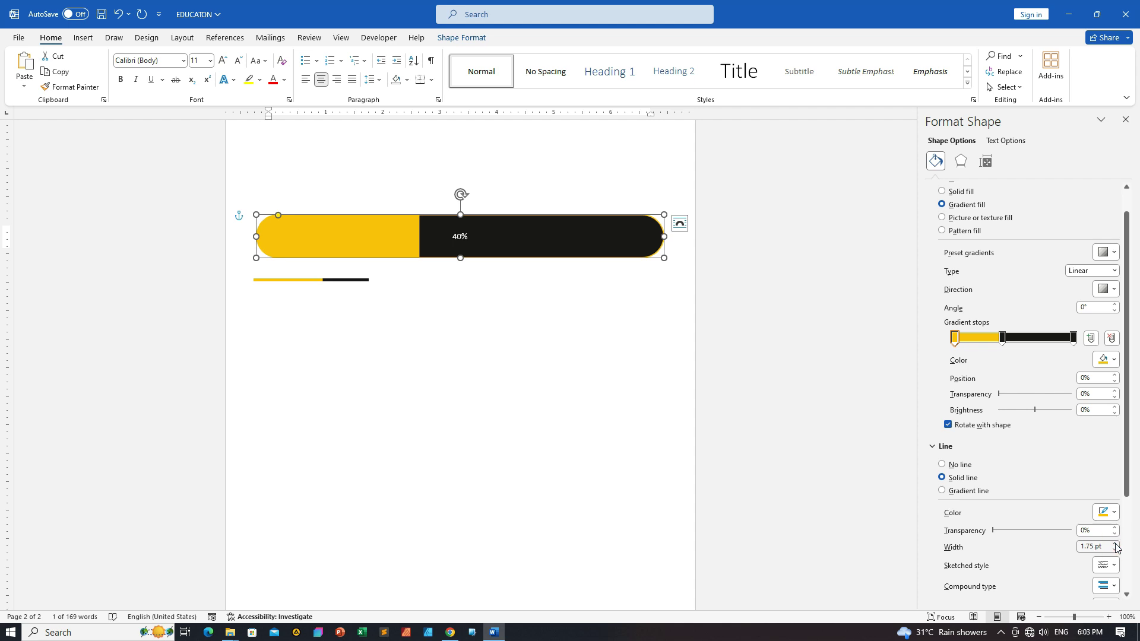
Move both the black and yellow gradient stops from 40% to 80%
{"action": "left_click", "coordinate": [1003, 338]}
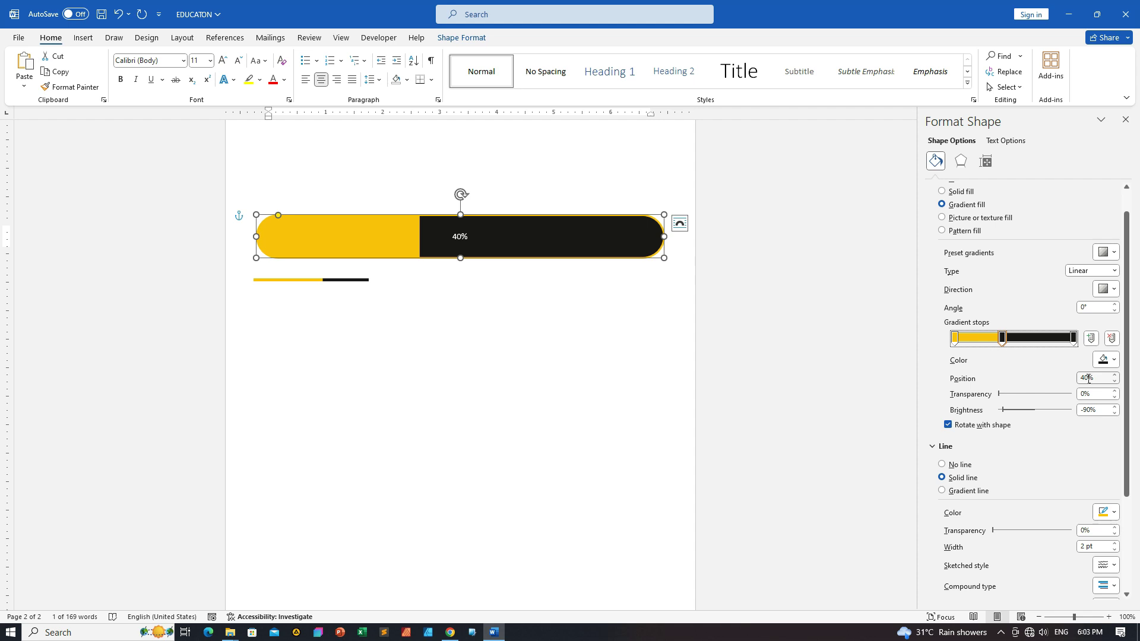
{"action": "left_click_drag", "start_coordinate": [1088, 379], "coordinate": [1080, 382]}
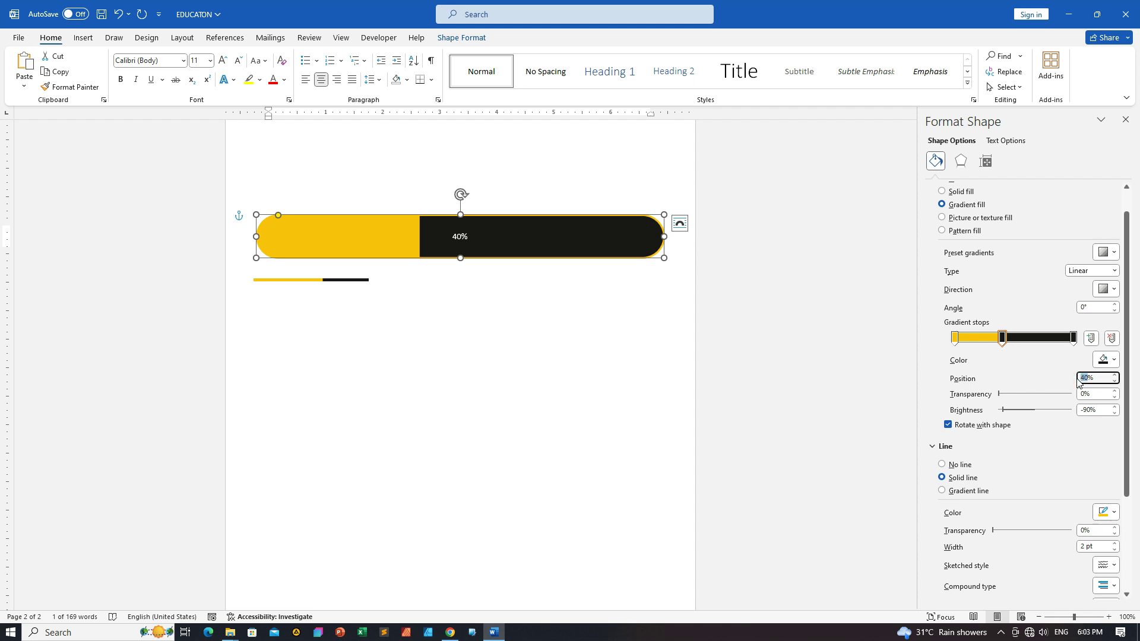
{"action": "type", "text": "8"}
{"action": "type", "text": "0"}
{"action": "key", "text": "Return"}
{"action": "left_click", "coordinate": [1003, 337]}
{"action": "left_click", "coordinate": [1086, 379]}
{"action": "type", "text": "8"}
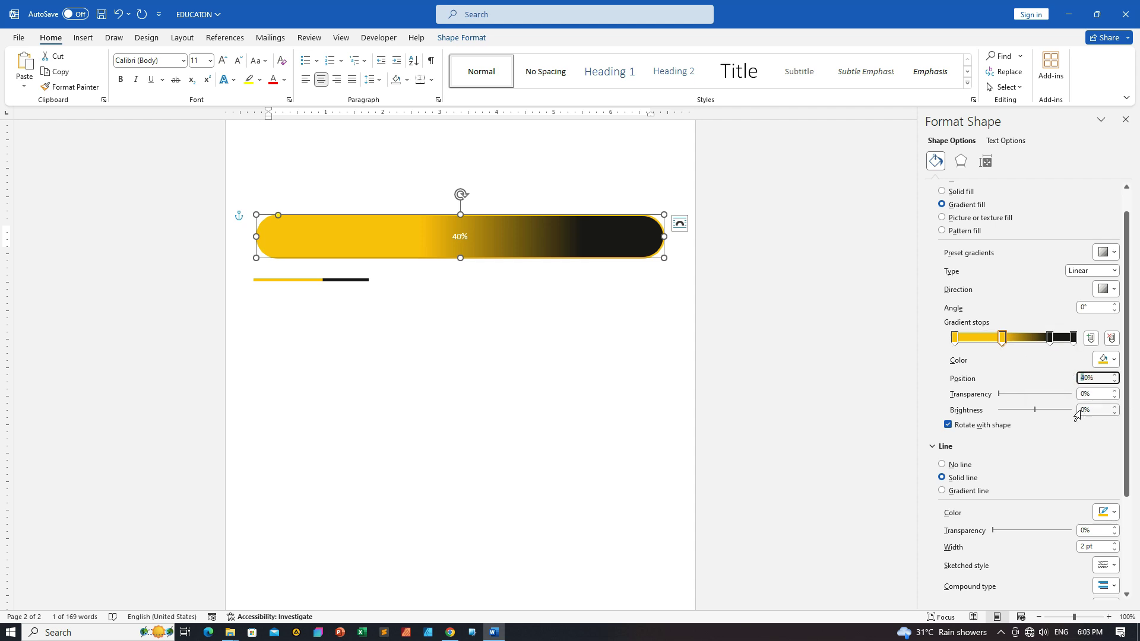
{"action": "key", "text": "Return"}
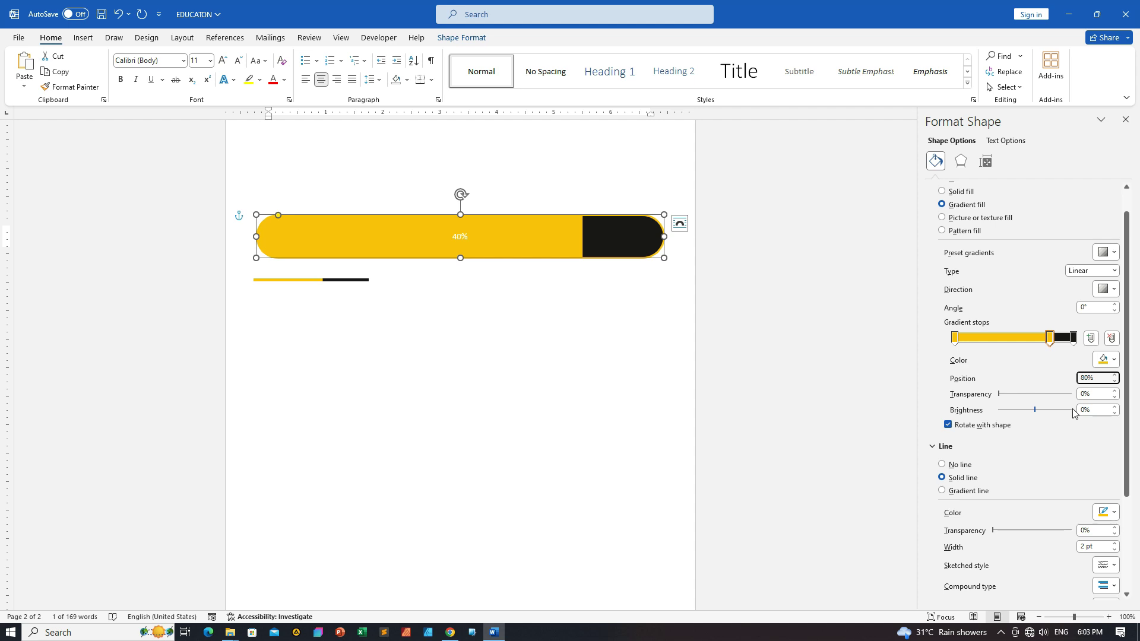
{"action": "left_click", "coordinate": [508, 342]}
Change the bar's label from 40% to 80%
{"action": "left_click", "coordinate": [460, 237]}
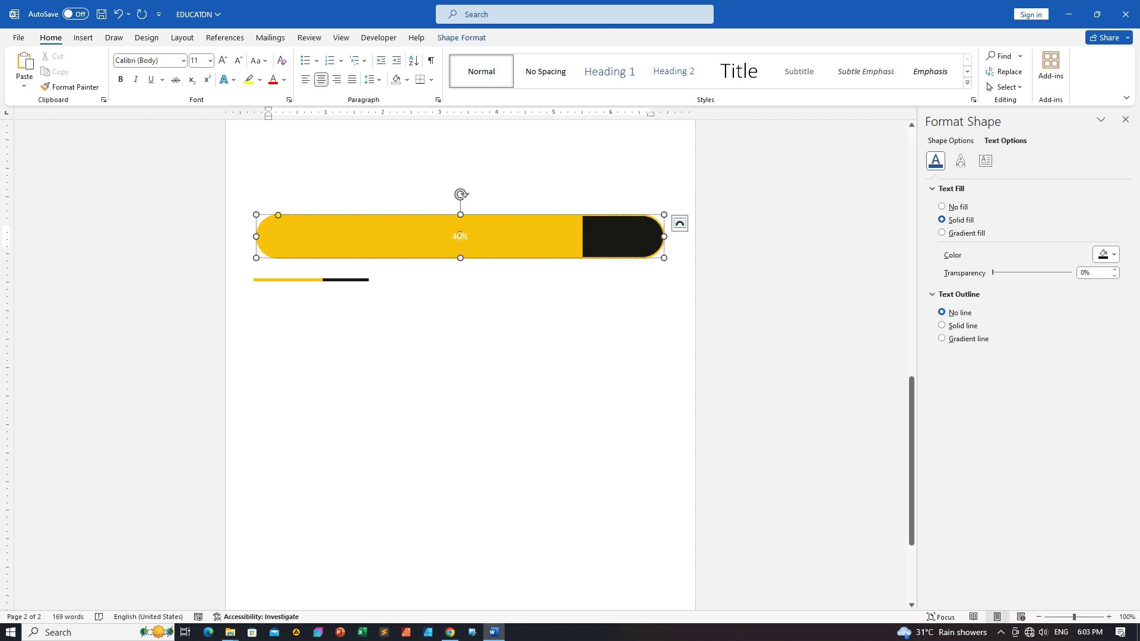
{"action": "double_click", "coordinate": [455, 236]}
{"action": "type", "text": "80"}
{"action": "left_click", "coordinate": [484, 316]}
Save the résumé with Ctrl+S and scroll to check the 80% pill bar on page 2
{"action": "key", "text": "ctrl+s"}
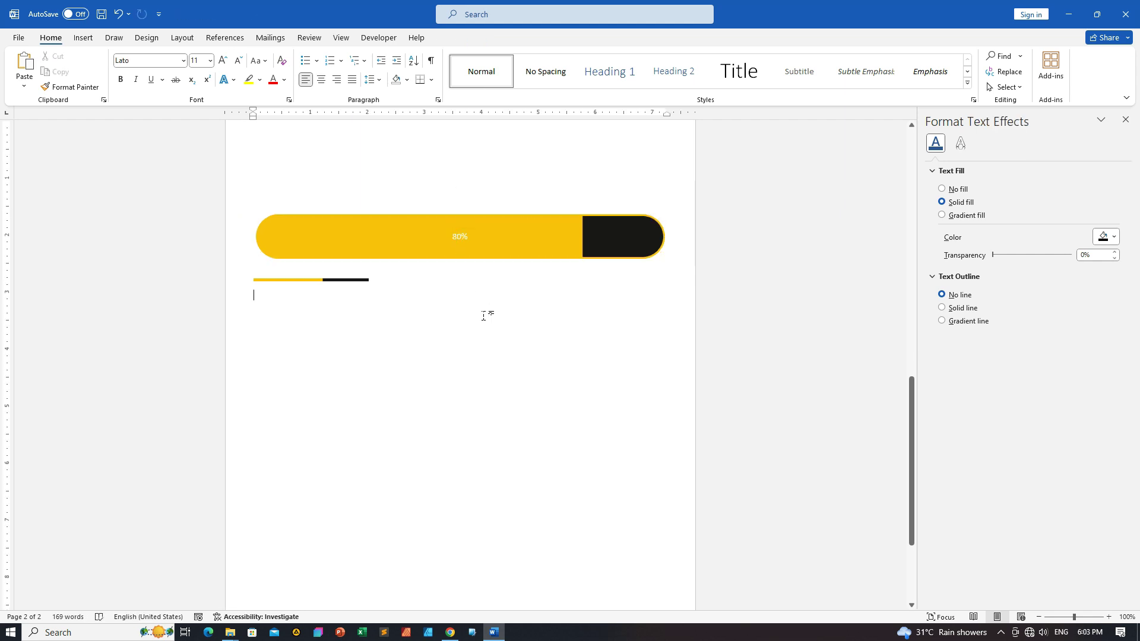
{"action": "scroll", "coordinate": [504, 308], "scroll_direction": "up", "scroll_amount": 3}
{"action": "scroll", "coordinate": [502, 309], "scroll_direction": "up", "scroll_amount": 3}
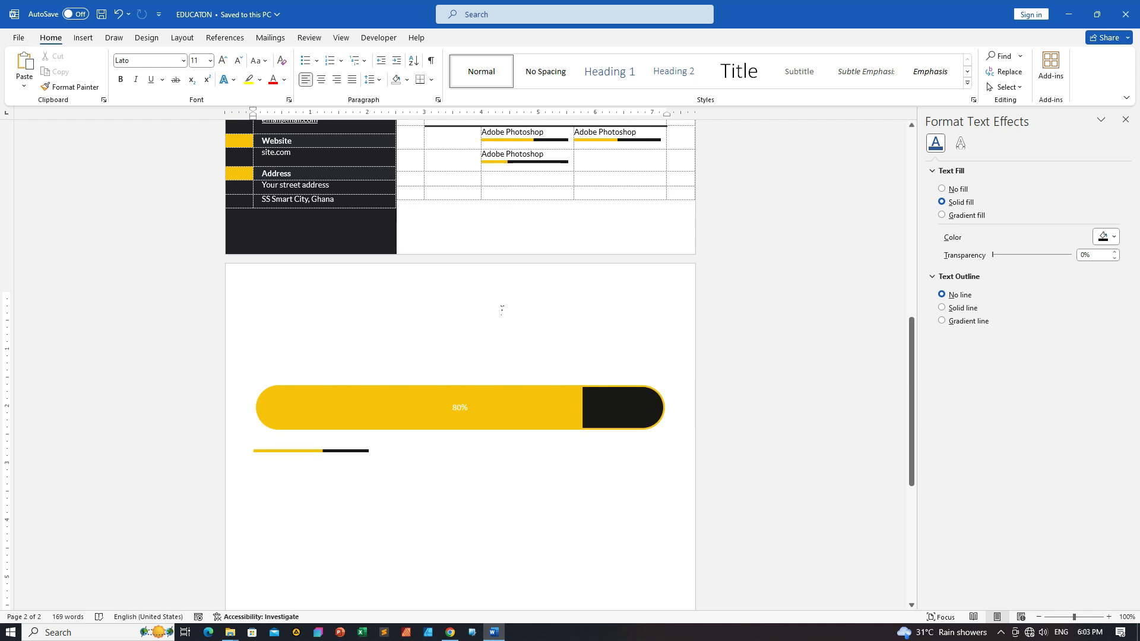
{"action": "scroll", "coordinate": [501, 309], "scroll_direction": "down", "scroll_amount": 3}
{"action": "scroll", "coordinate": [502, 309], "scroll_direction": "down", "scroll_amount": 1}
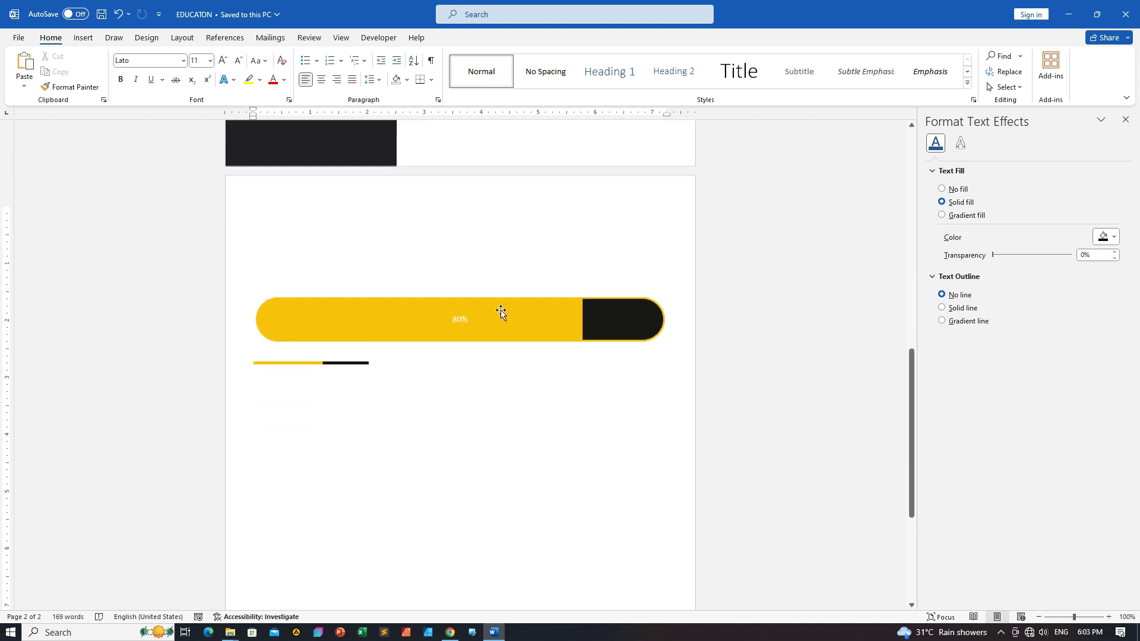